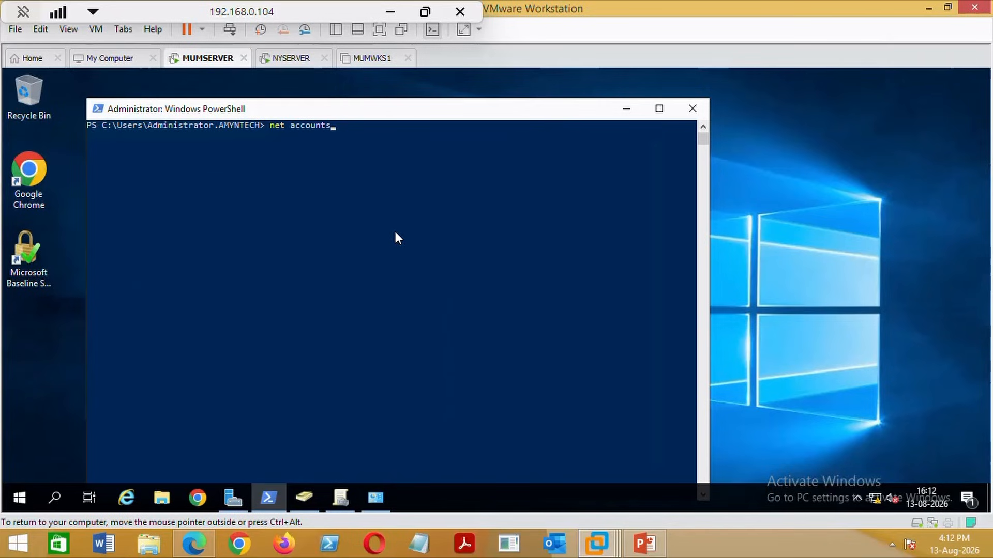
# Run net accounts on MUMSERVER and NYSERVER, highlighting NYSERVER's SERVER computer role.
pyautogui.press('Return')
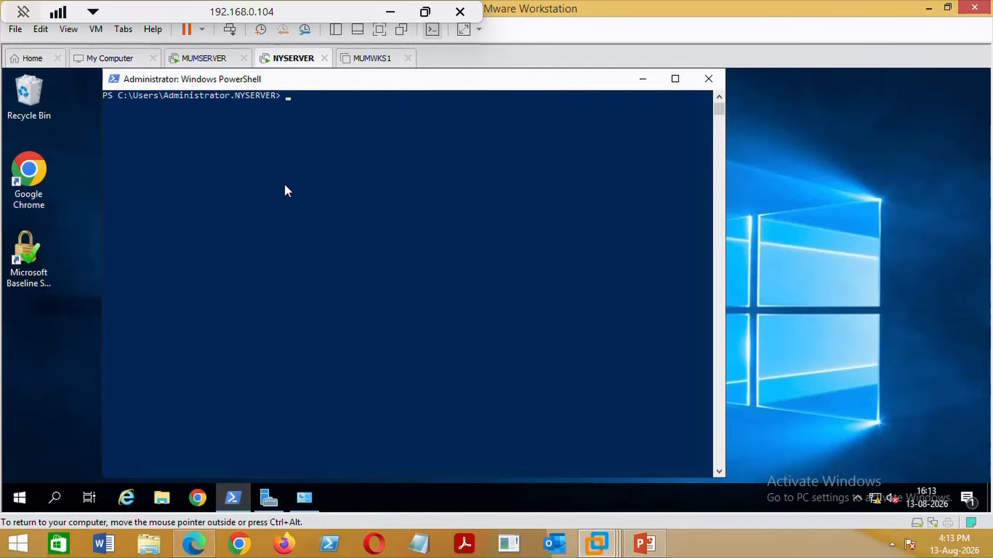
pyautogui.write('net accounts')
pyautogui.press('Return')
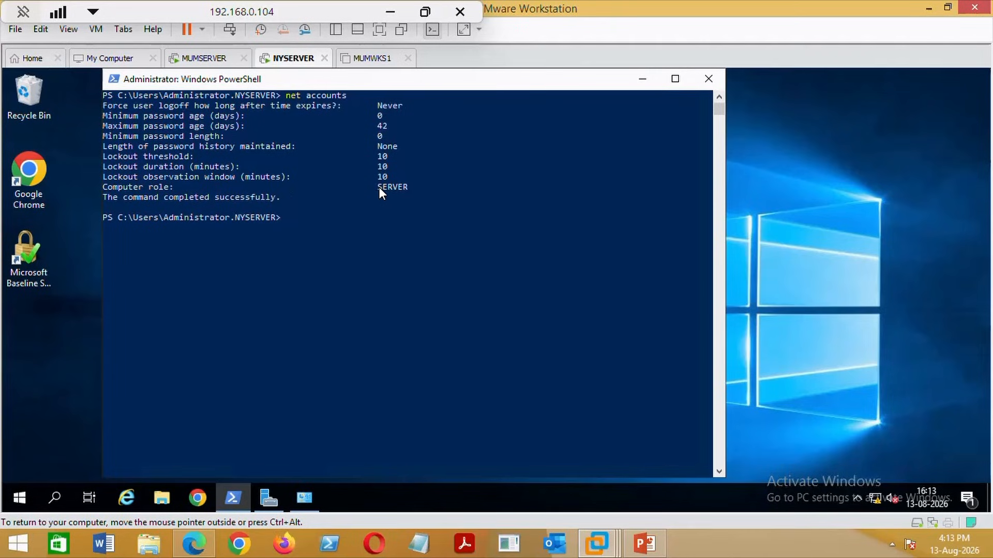
pyautogui.moveTo(379, 187); pyautogui.dragTo(408, 191)
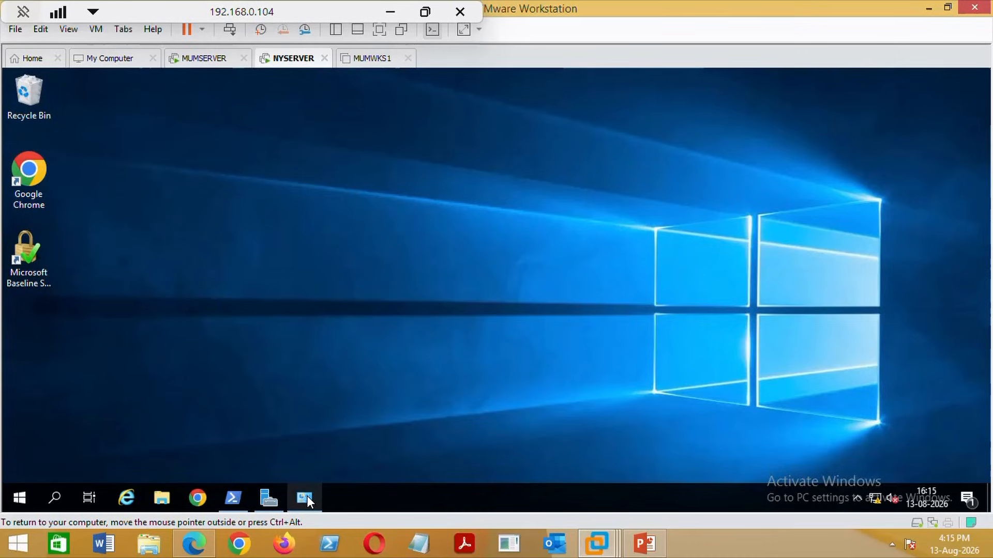
# Set Ethernet0's IPv4 preferred DNS server to 192.168.135.100 and close its properties and status windows.
pyautogui.click(305, 498)
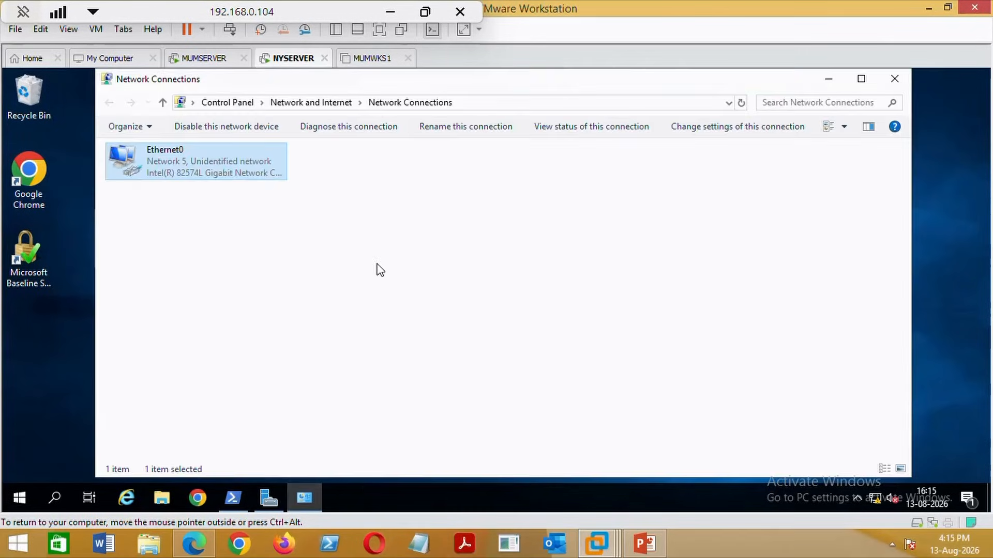
pyautogui.doubleClick(169, 166)
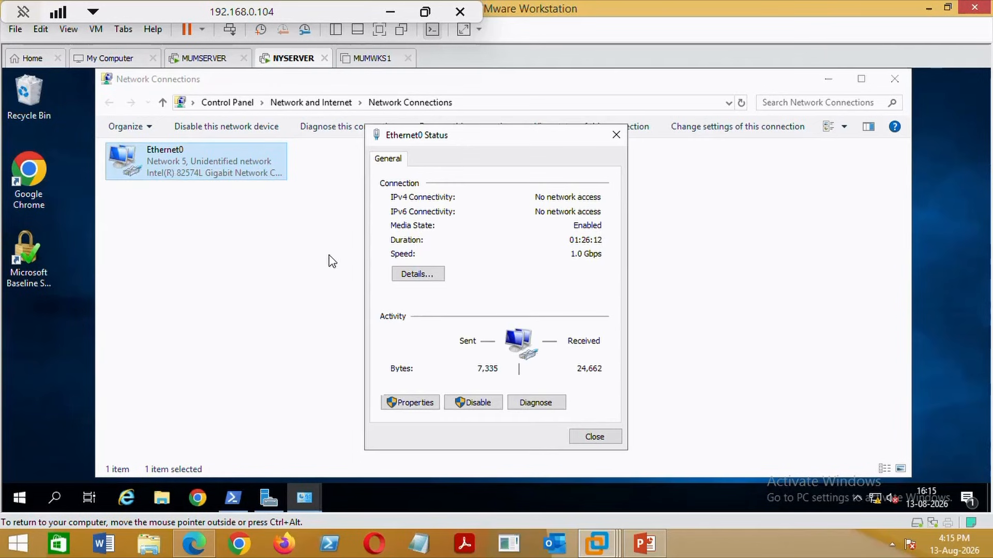
pyautogui.click(412, 404)
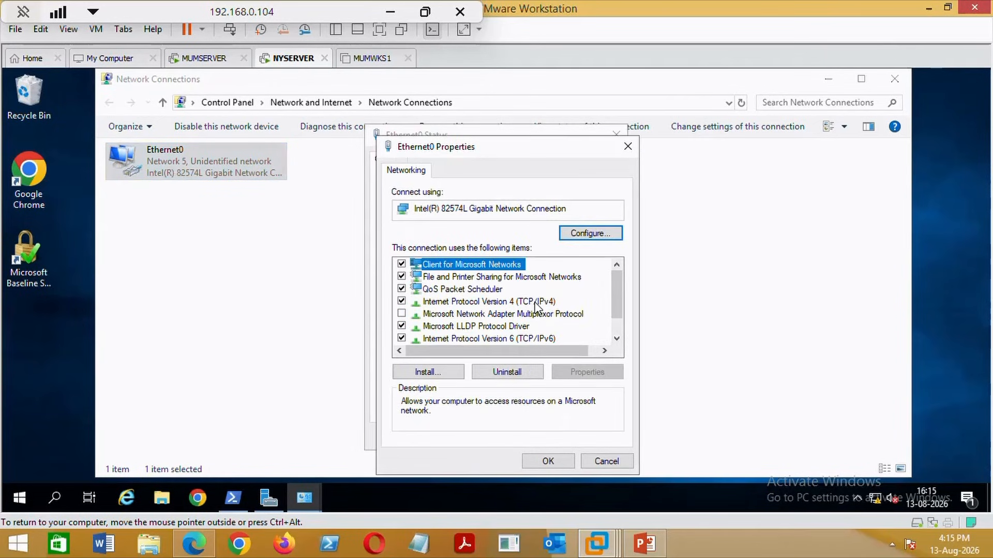
pyautogui.doubleClick(536, 303)
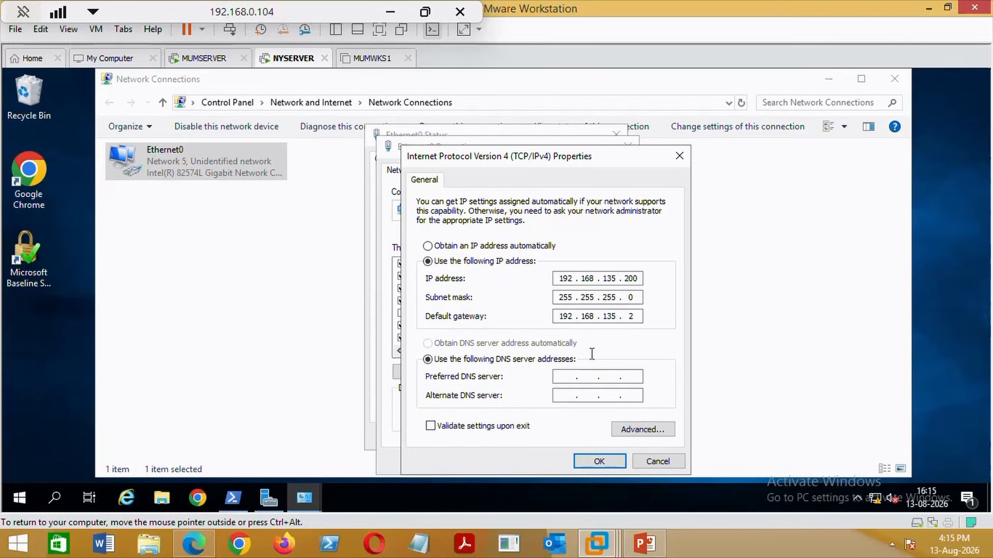
pyautogui.click(566, 379)
pyautogui.write('192 . 168 . 135 . 100')
pyautogui.click(595, 460)
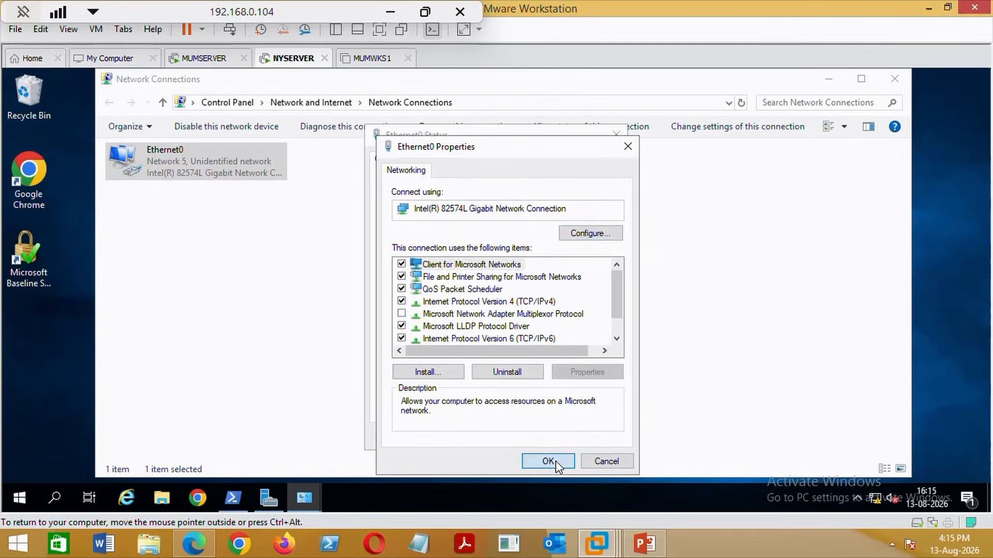
pyautogui.click(556, 460)
pyautogui.click(595, 437)
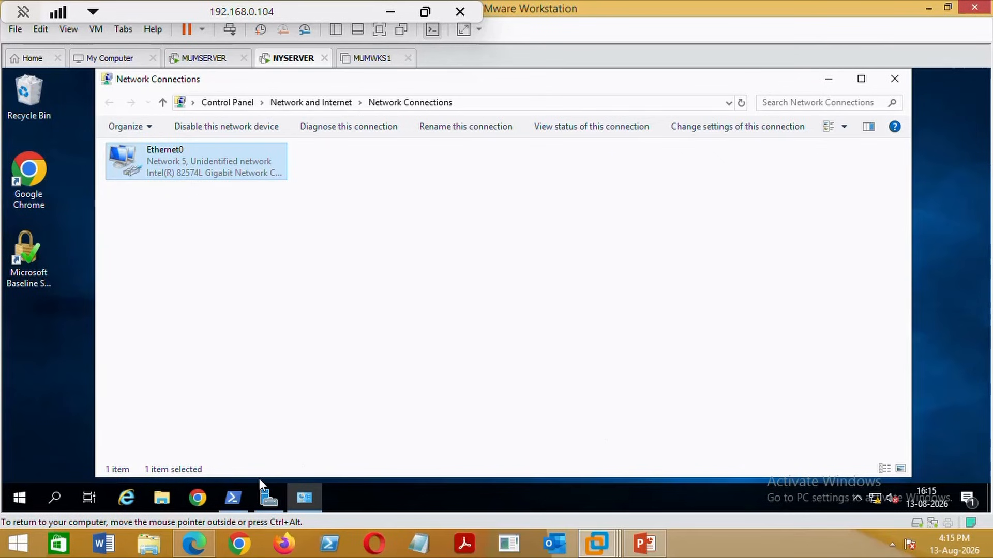
# From NYSERVER's PowerShell, ping the primary domain controller at 192.168.135.100.
pyautogui.click(234, 498)
pyautogui.click(355, 294)
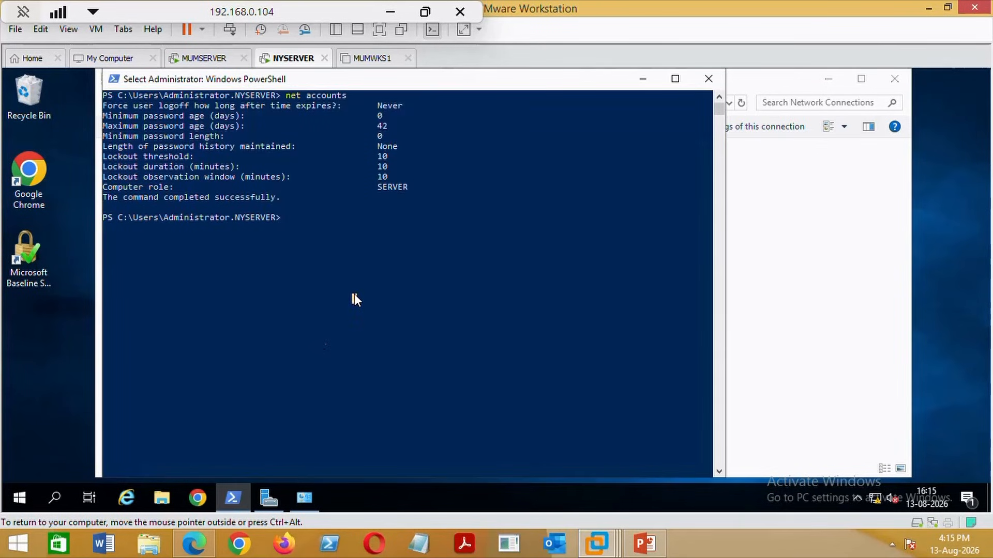
pyautogui.write('ping')
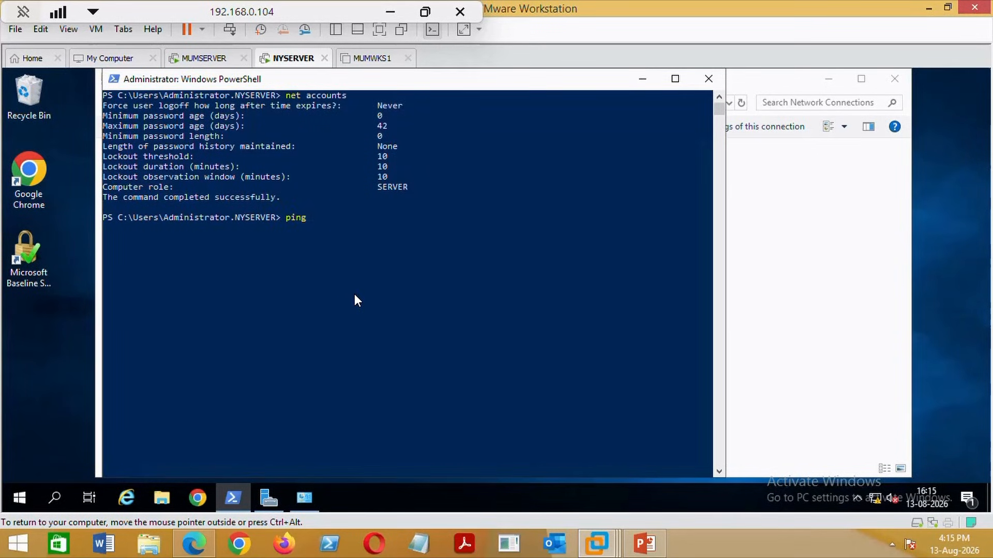
pyautogui.write(' 192.168.135.100')
pyautogui.press('Return')
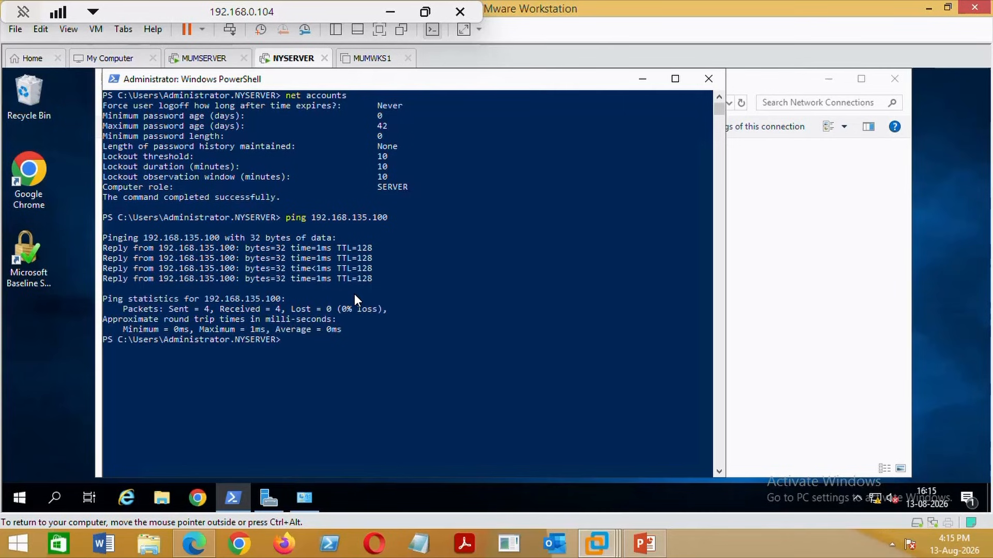
# From MUMSERVER's PowerShell, ping NYSERVER at 192.168.135.200.
pyautogui.click(204, 58)
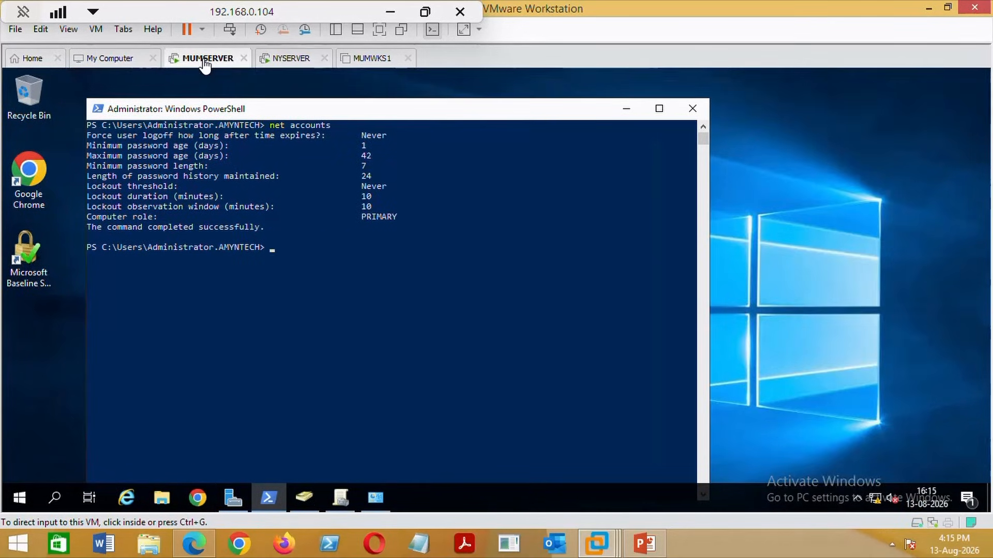
pyautogui.click(290, 278)
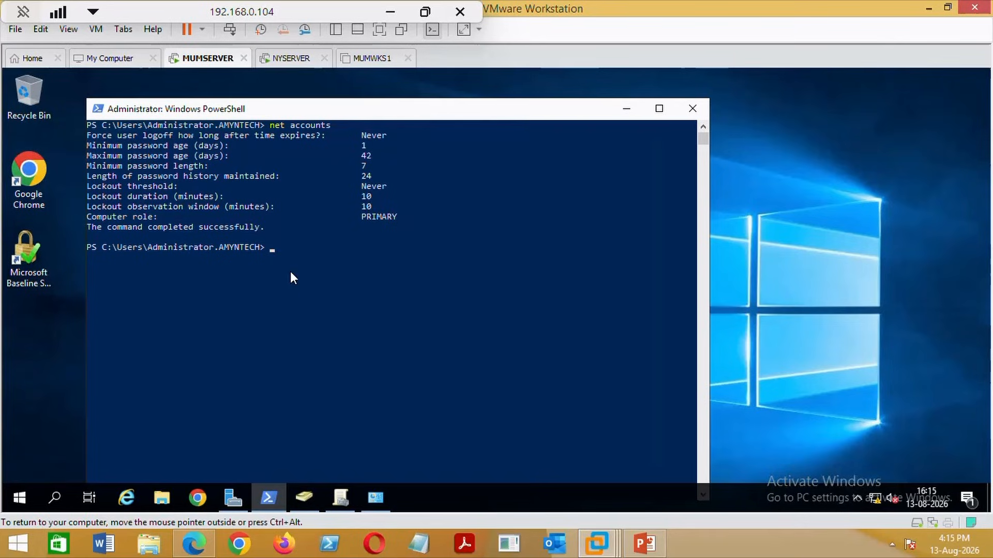
pyautogui.write('ping')
pyautogui.press('Up')
pyautogui.press('BackSpace')
pyautogui.press('BackSpace')
pyautogui.press('BackSpace')
pyautogui.press('BackSpace')
pyautogui.press('BackSpace')
pyautogui.press('BackSpace')
pyautogui.press('BackSpace')
pyautogui.press('BackSpace')
pyautogui.press('BackSpace')
pyautogui.press('BackSpace')
pyautogui.press('BackSpace')
pyautogui.press('BackSpace')
pyautogui.write('ping 192.168.135.200')
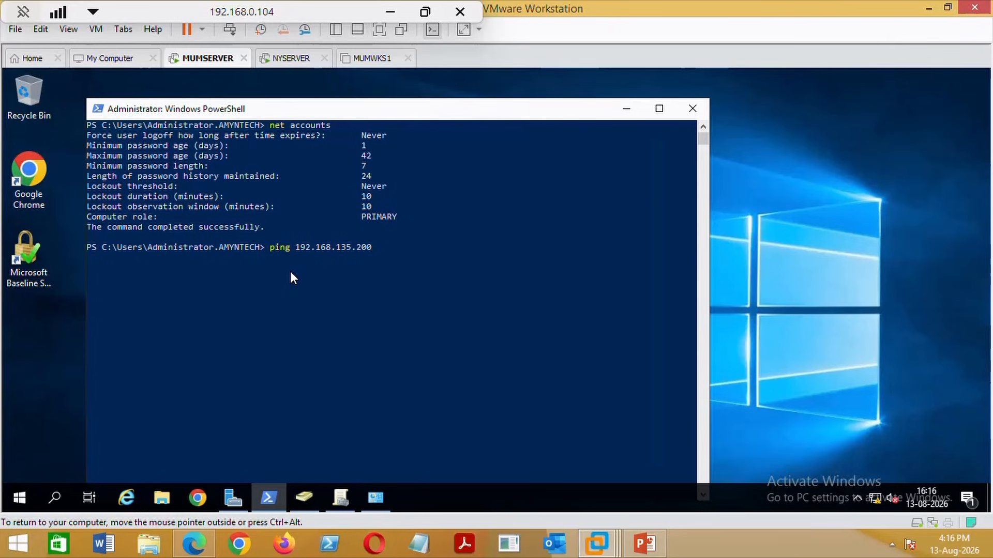
pyautogui.press('Return')
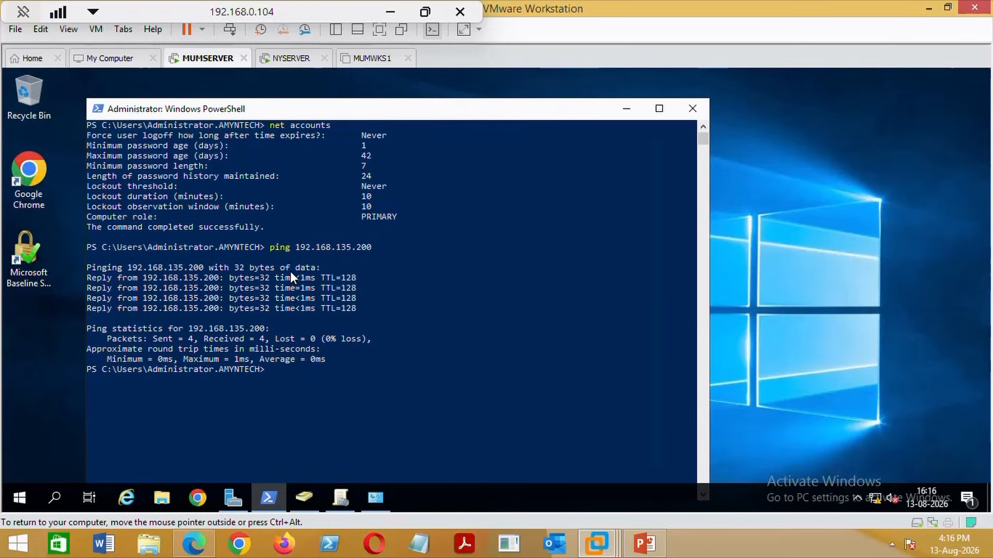
pyautogui.click(639, 543)
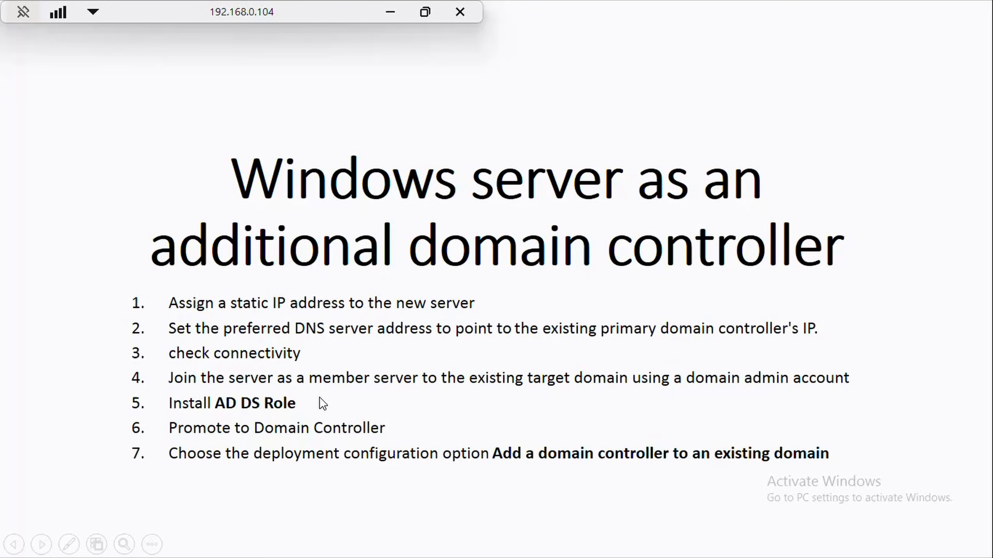
# On NYSERVER, open the computer name and domain settings in System Properties.
pyautogui.hotkey('alt', 'Tab')
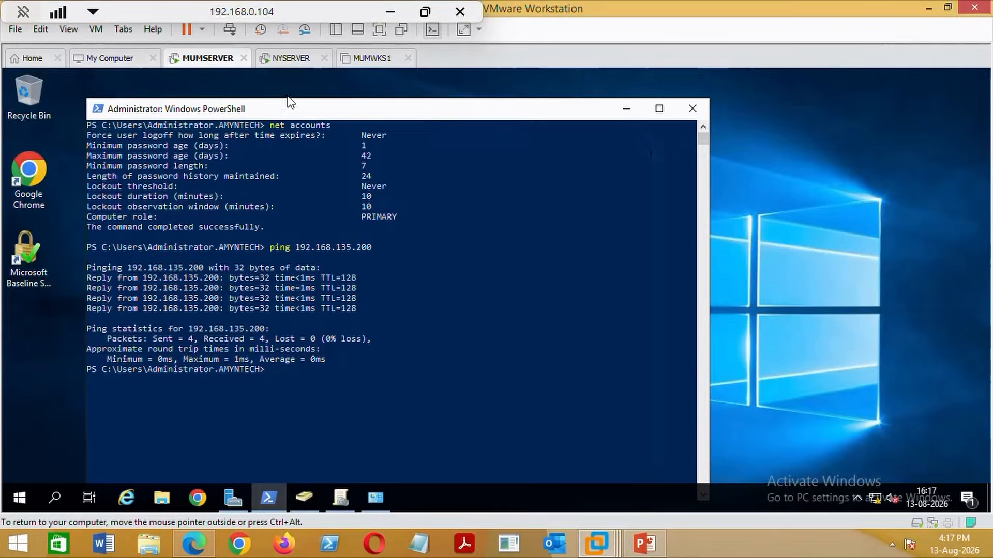
pyautogui.click(291, 59)
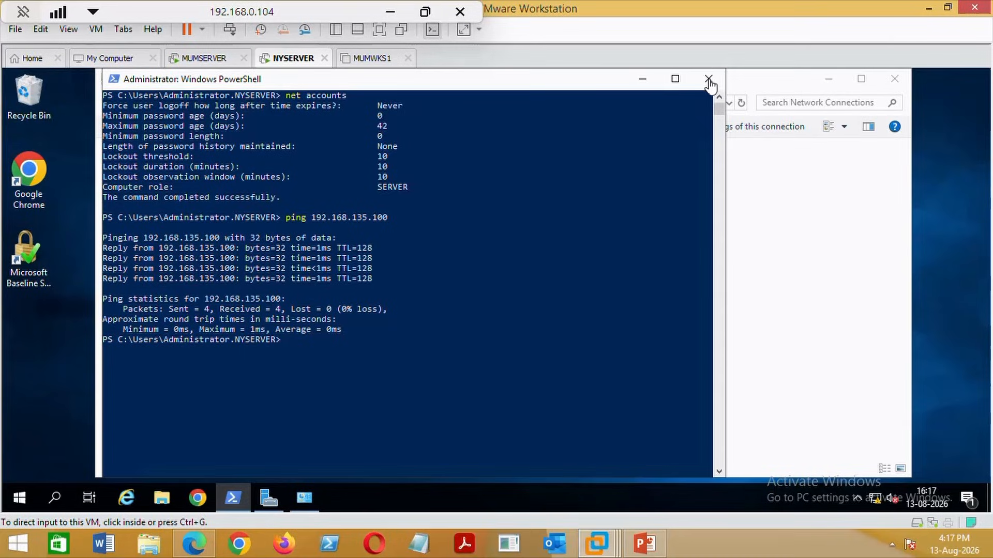
pyautogui.click(653, 80)
pyautogui.click(829, 79)
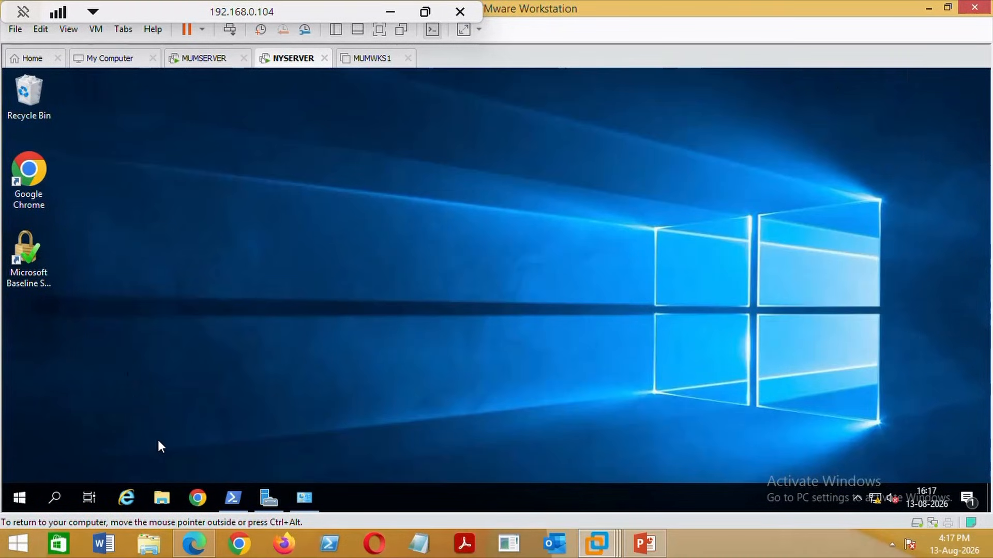
pyautogui.rightClick(27, 491)
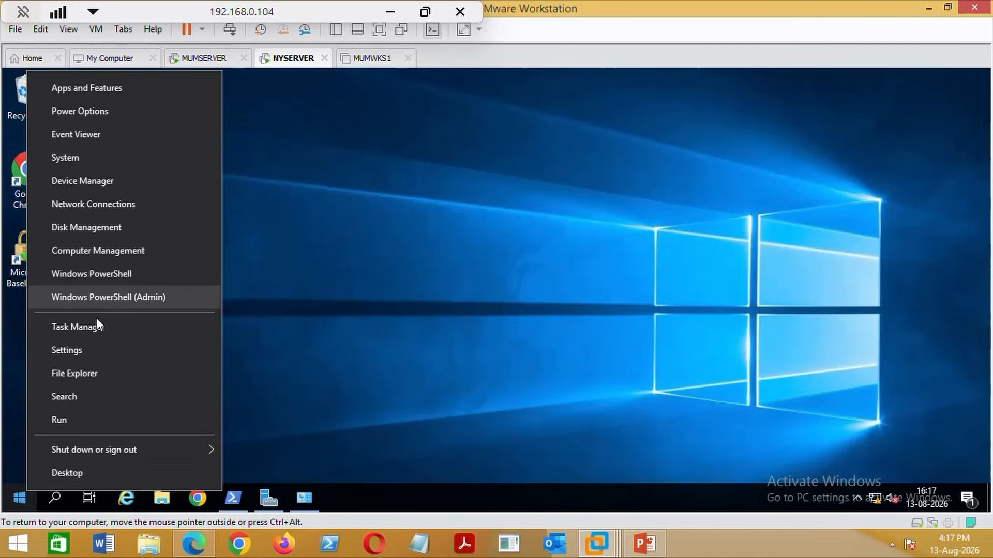
pyautogui.click(98, 160)
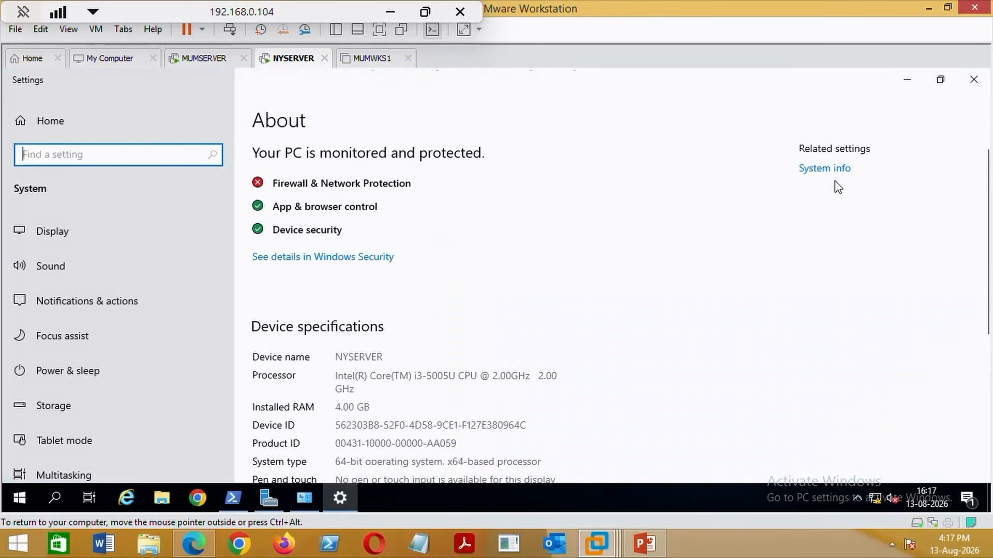
pyautogui.click(827, 169)
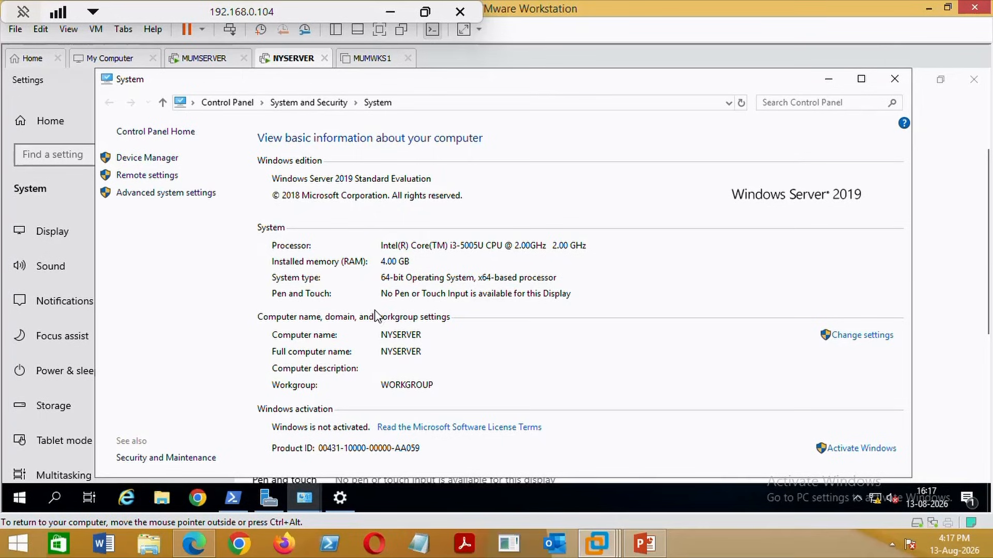
pyautogui.click(885, 337)
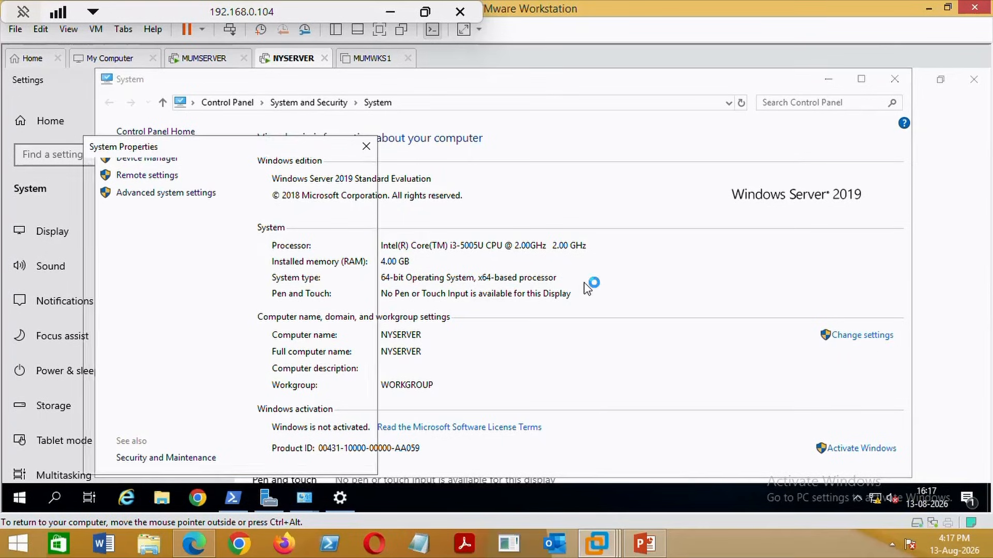
# Switch membership to Domain, enter AMYNTECH.COM, and confirm the join.
pyautogui.click(329, 313)
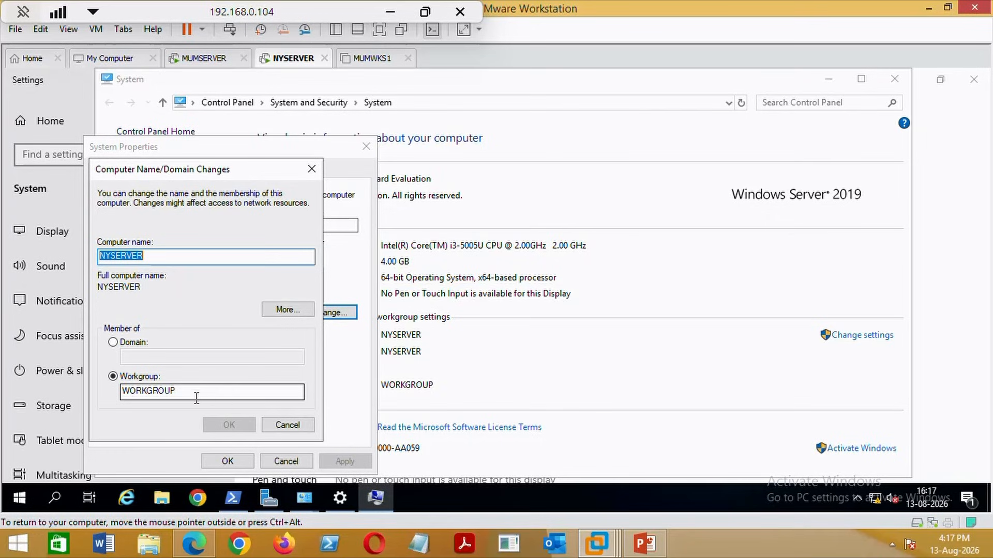
pyautogui.click(113, 343)
pyautogui.click(152, 361)
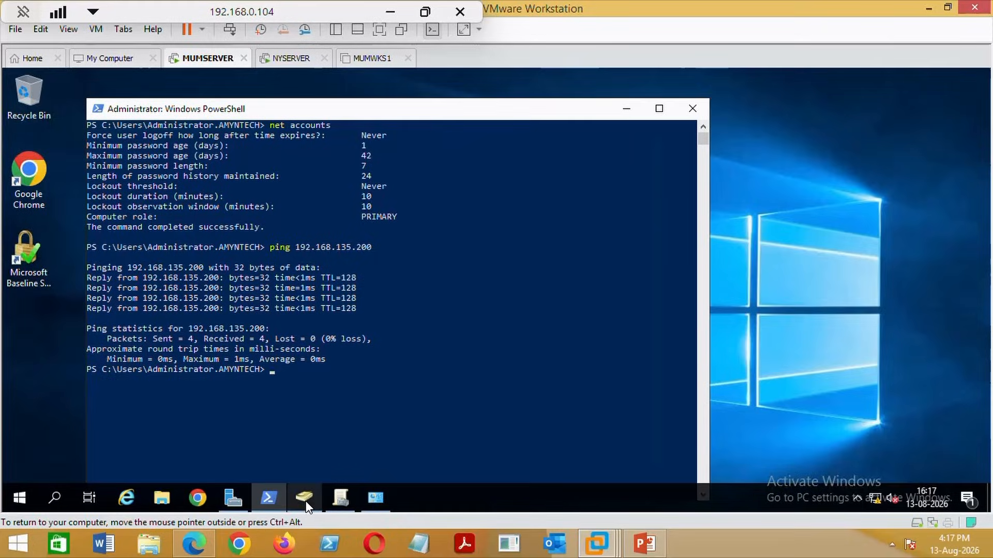
pyautogui.click(306, 501)
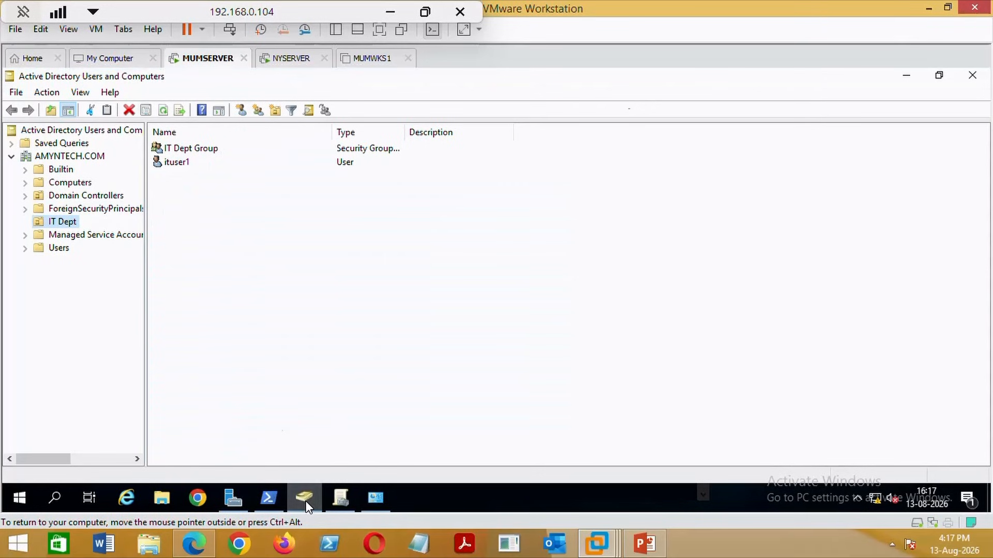
pyautogui.click(59, 160)
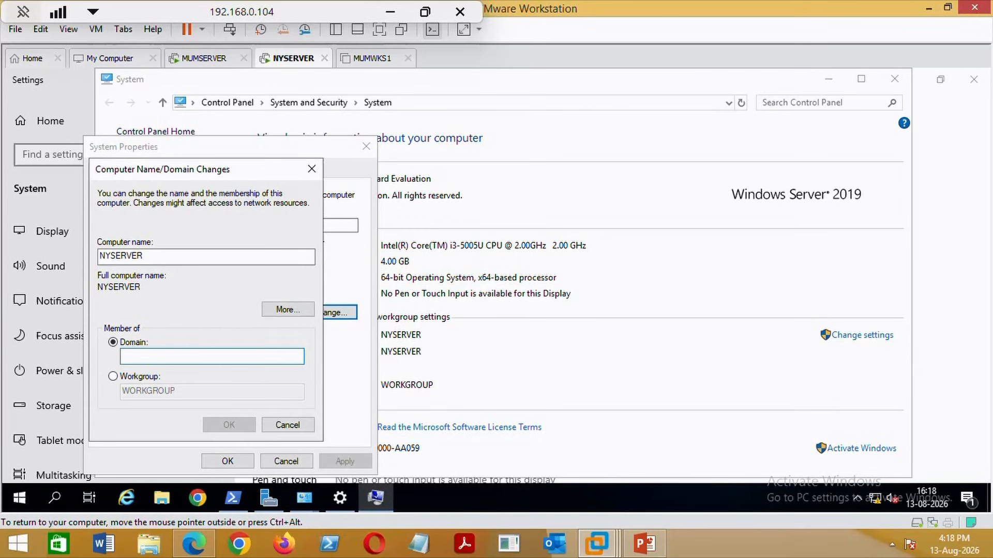
pyautogui.write('AM')
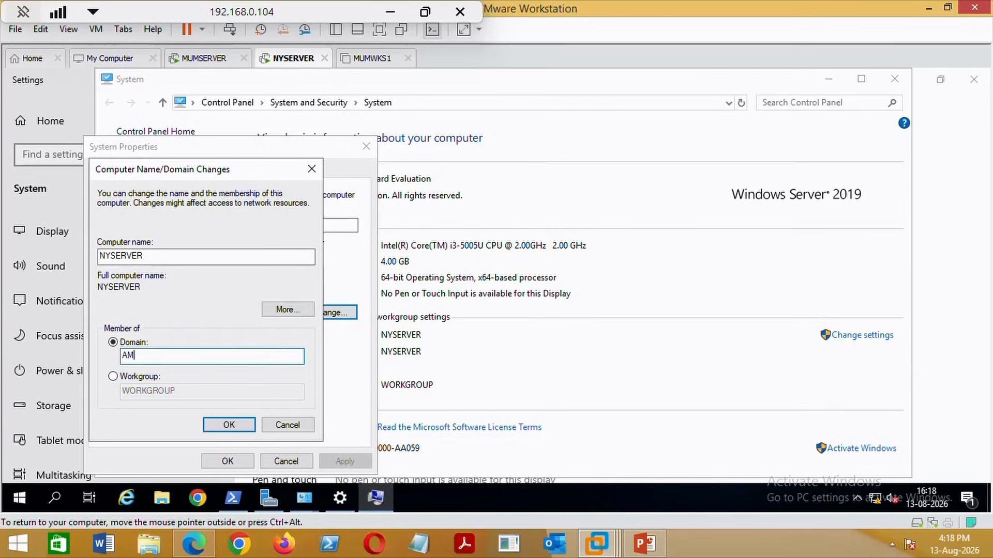
pyautogui.write('YNTECH.COM')
pyautogui.click(226, 427)
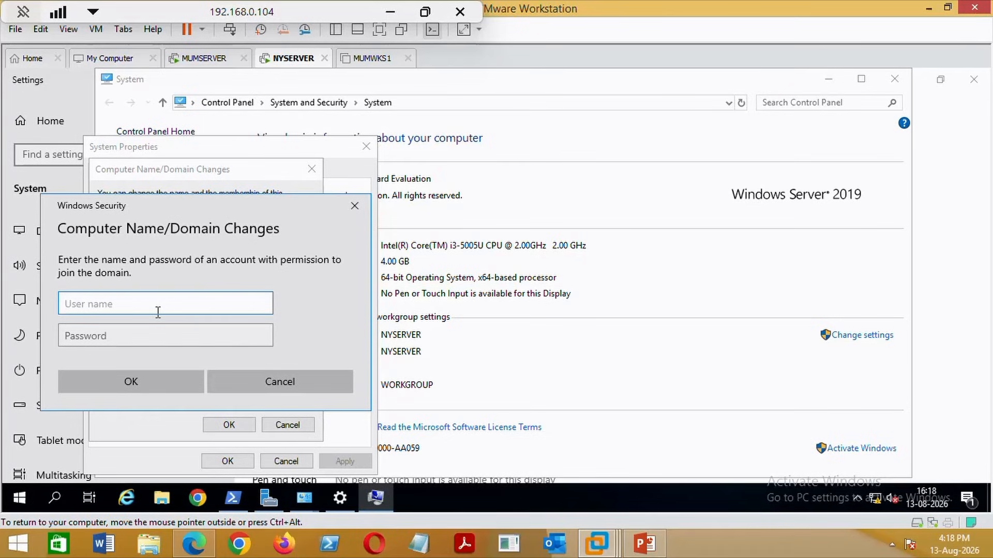
# Authenticate with the domain administrator account, then acknowledge the welcome and restart notices and close System Properties.
pyautogui.write('administrator')
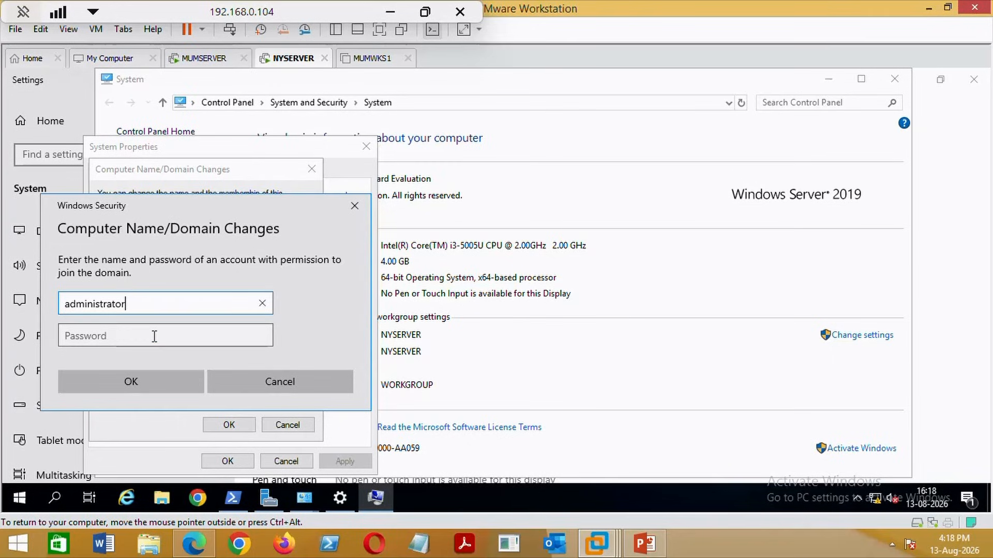
pyautogui.click(154, 336)
pyautogui.write('*****')
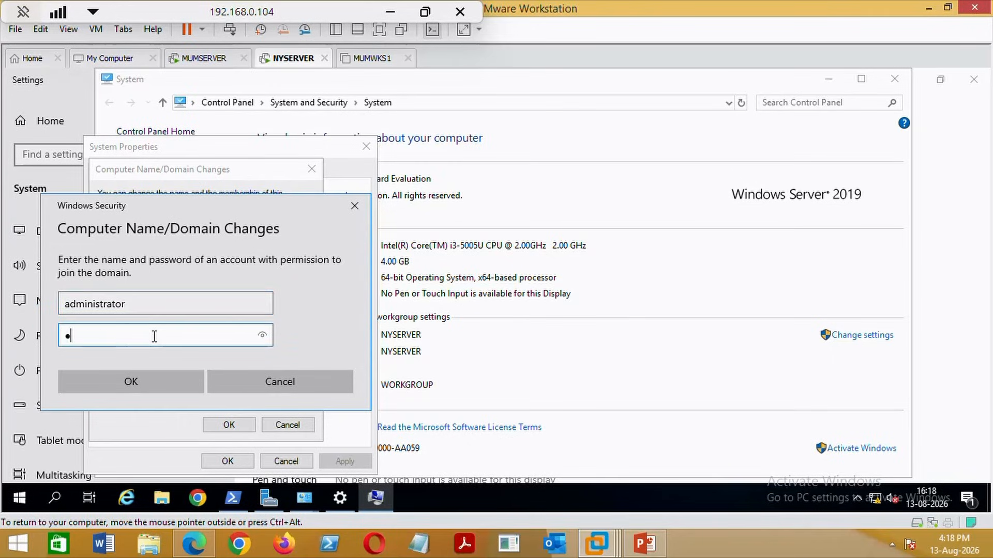
pyautogui.write('***')
pyautogui.click(140, 389)
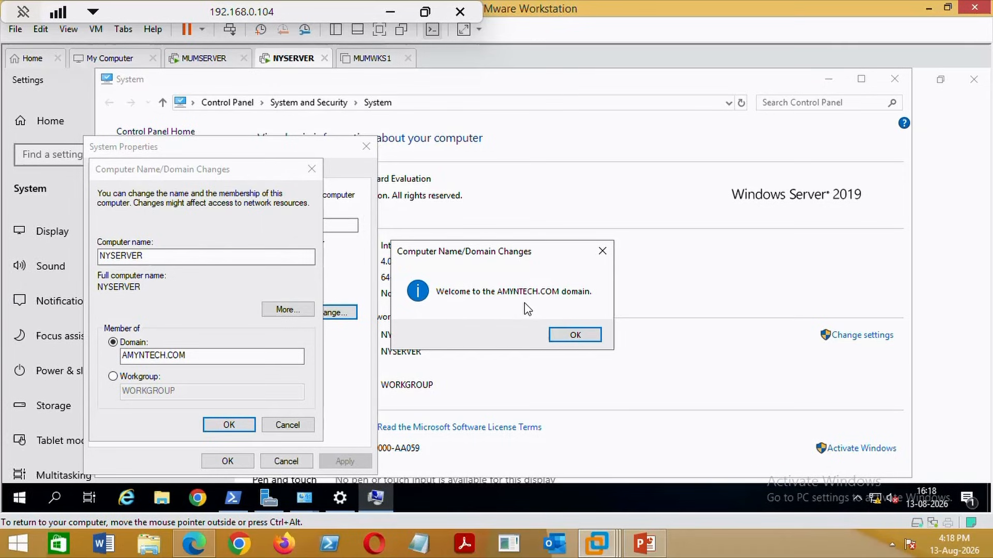
pyautogui.click(574, 335)
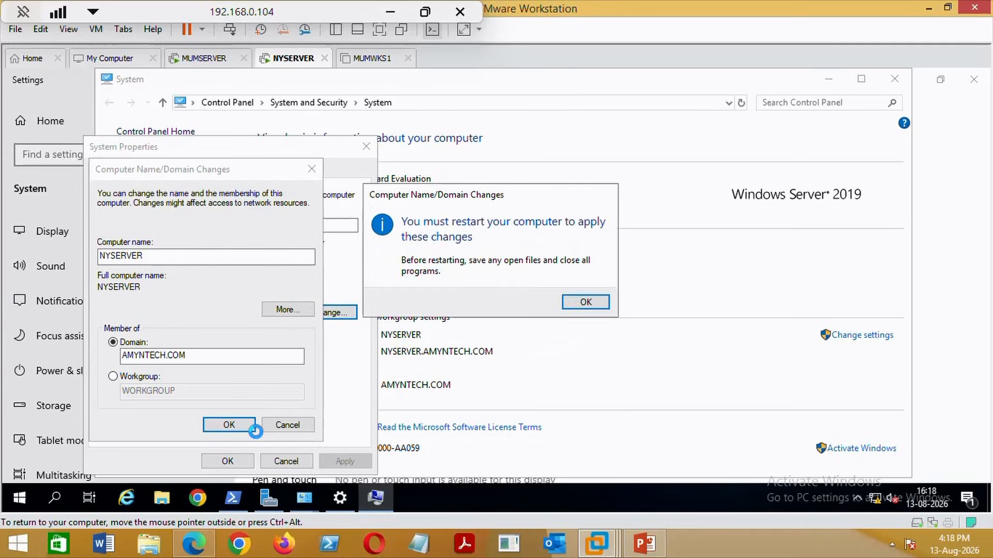
pyautogui.click(589, 306)
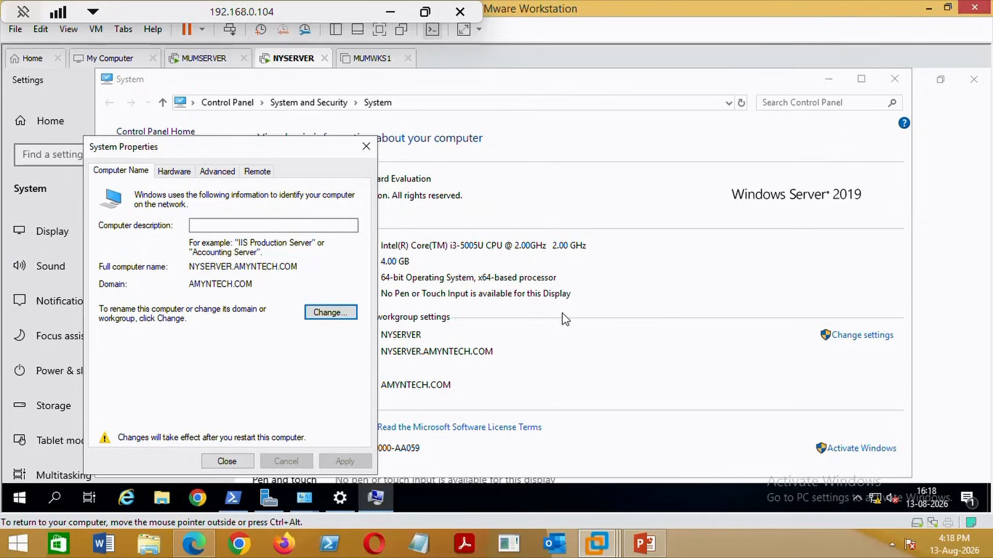
pyautogui.click(240, 458)
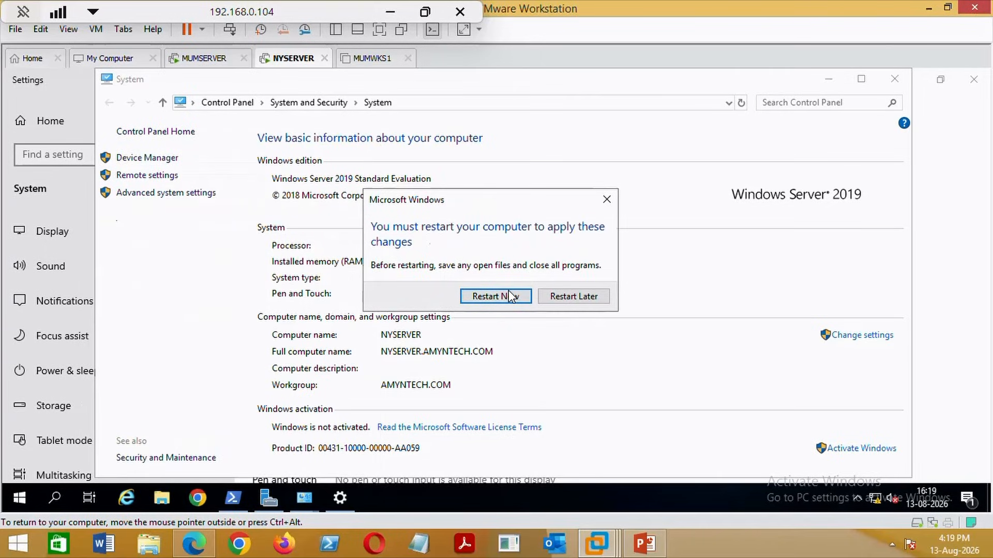
# Restart NYSERVER, sign in as Administrator, and dismiss the Windows Admin Center popup.
pyautogui.click(506, 298)
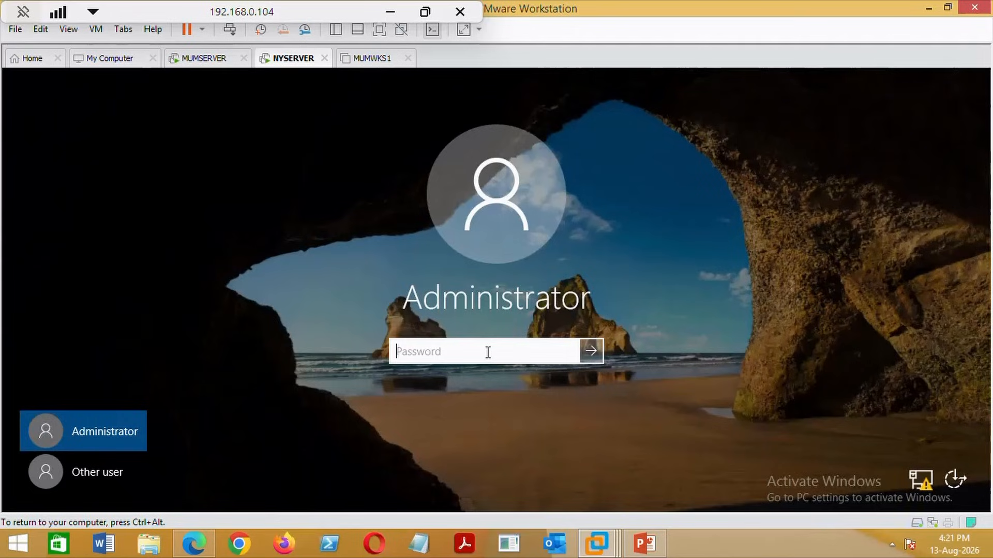
pyautogui.write('••••••••')
pyautogui.press('Return')
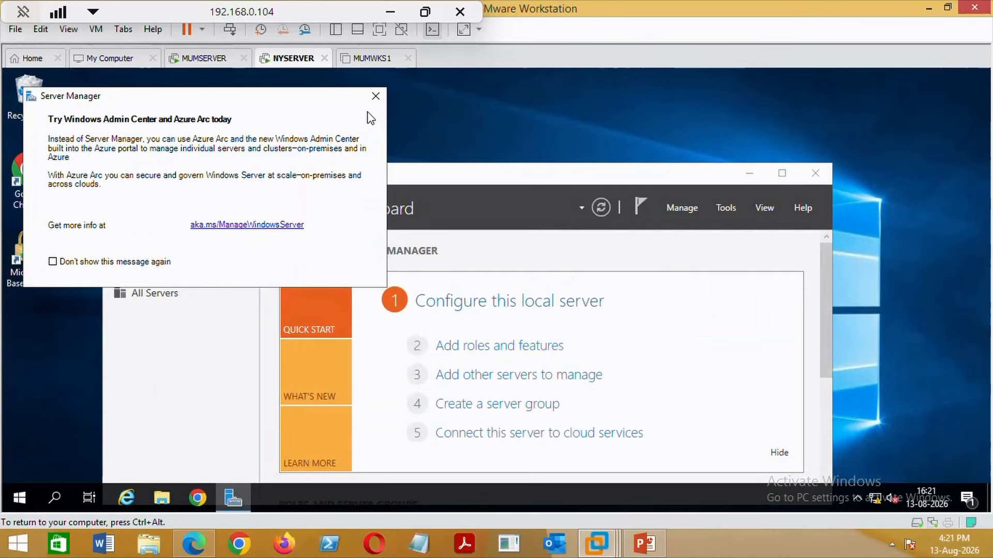
pyautogui.click(375, 96)
# Check the Computer Name/Domain Changes dialog showing NYSERVER's membership in AMYNTECH.COM.
pyautogui.click(750, 174)
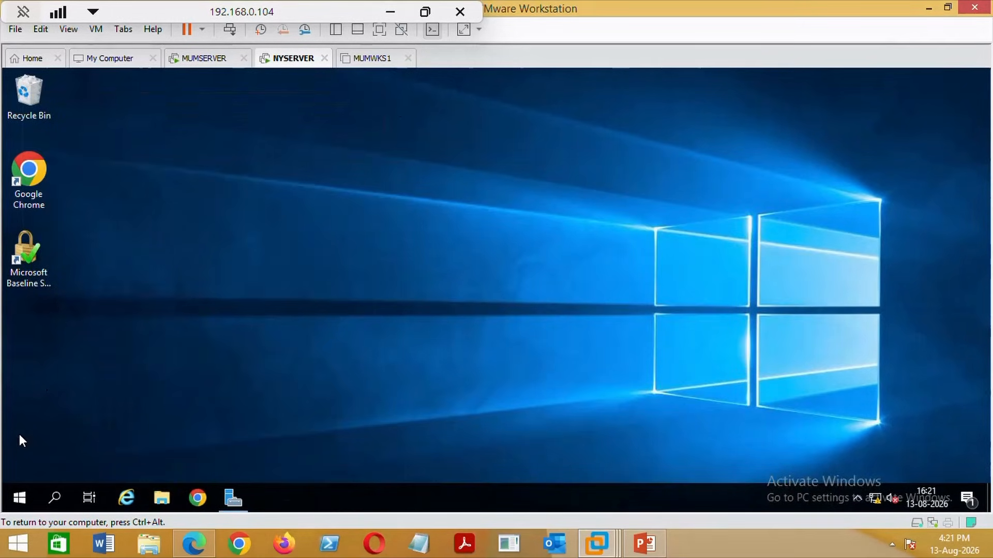
pyautogui.rightClick(23, 500)
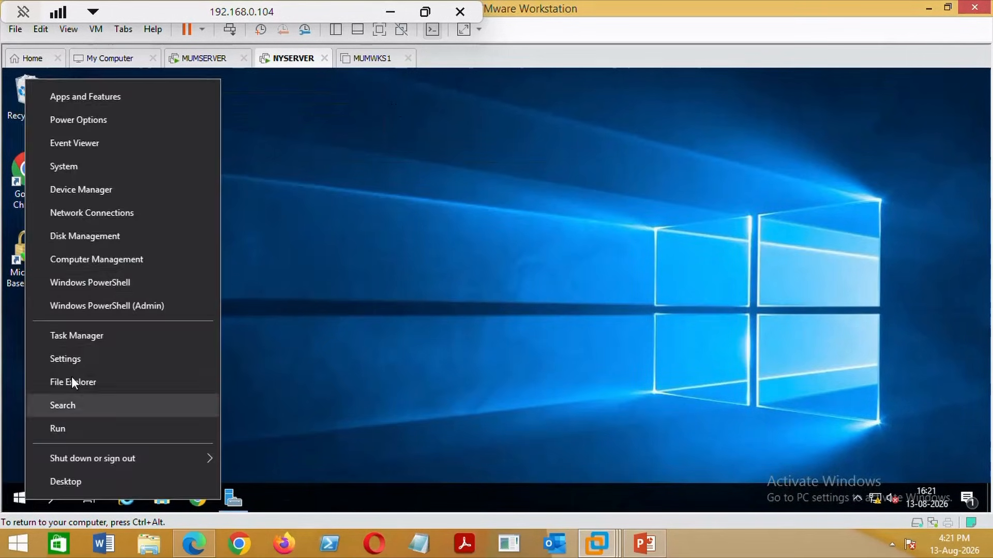
pyautogui.click(95, 168)
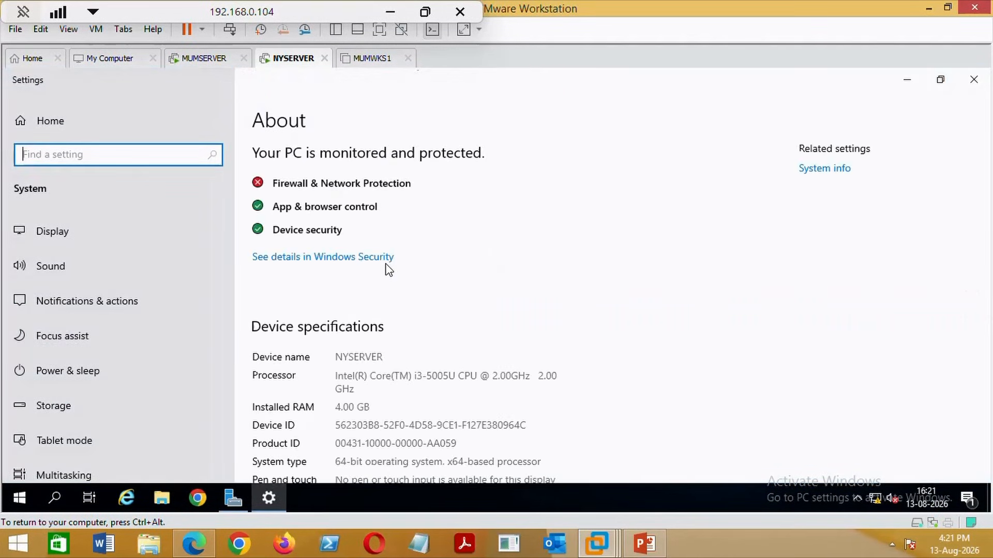
pyautogui.click(833, 171)
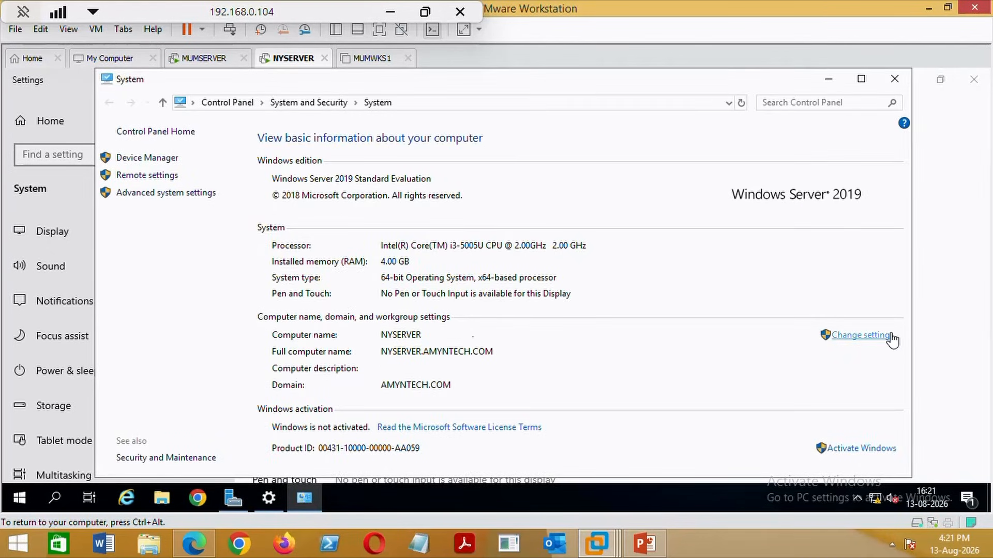
pyautogui.click(859, 335)
pyautogui.click(329, 313)
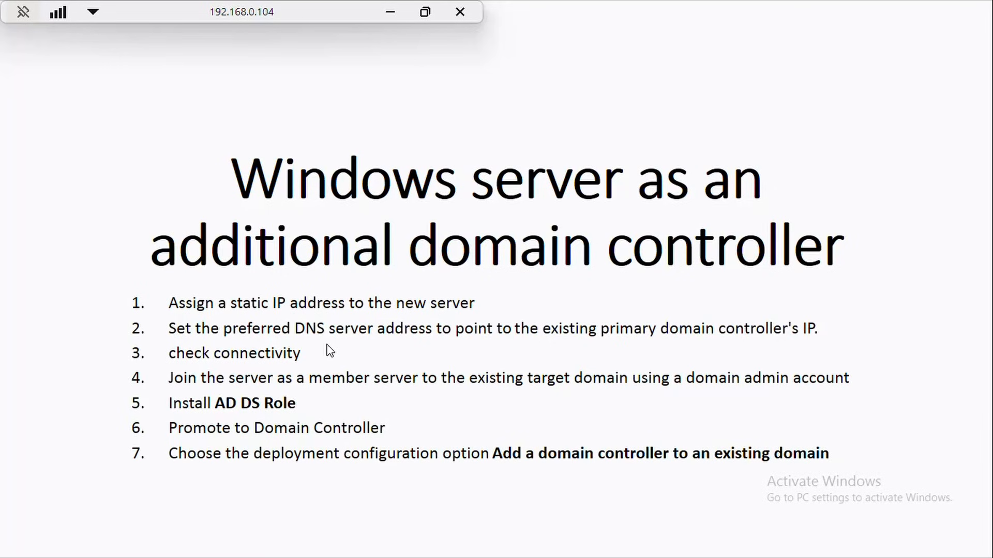
pyautogui.press('Escape')
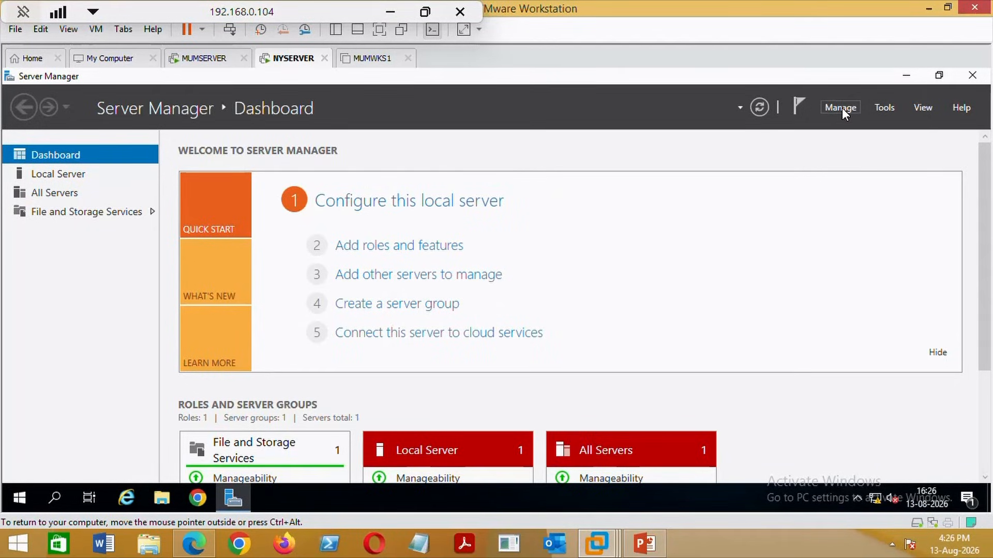
# In Add Roles and Features, target NYSERVER and select Active Directory Domain Services with its management tools.
pyautogui.click(841, 108)
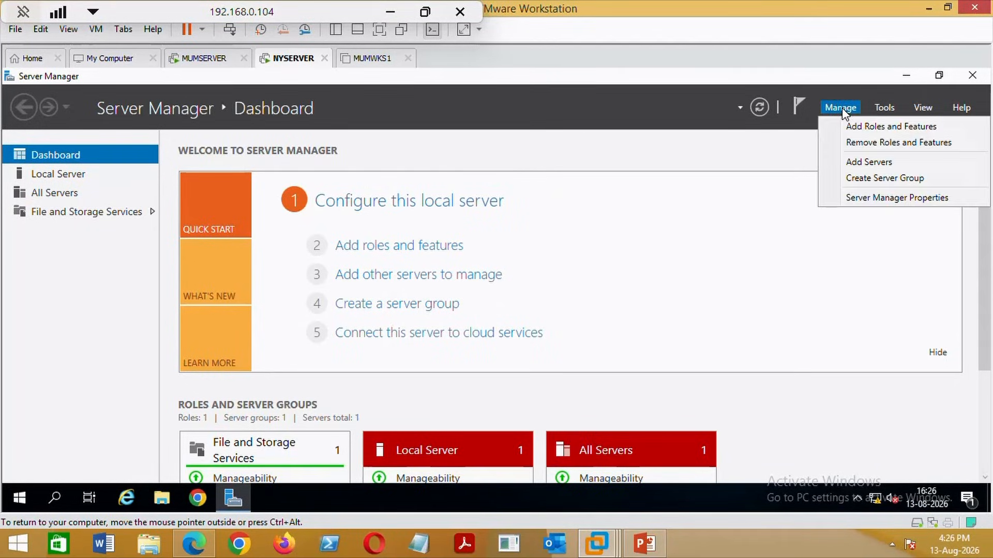
pyautogui.click(863, 126)
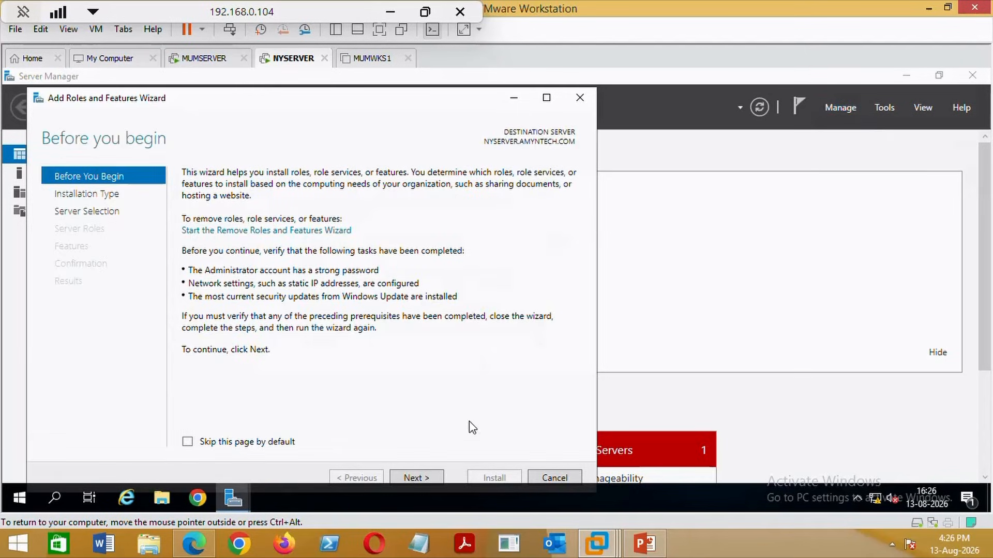
pyautogui.click(422, 477)
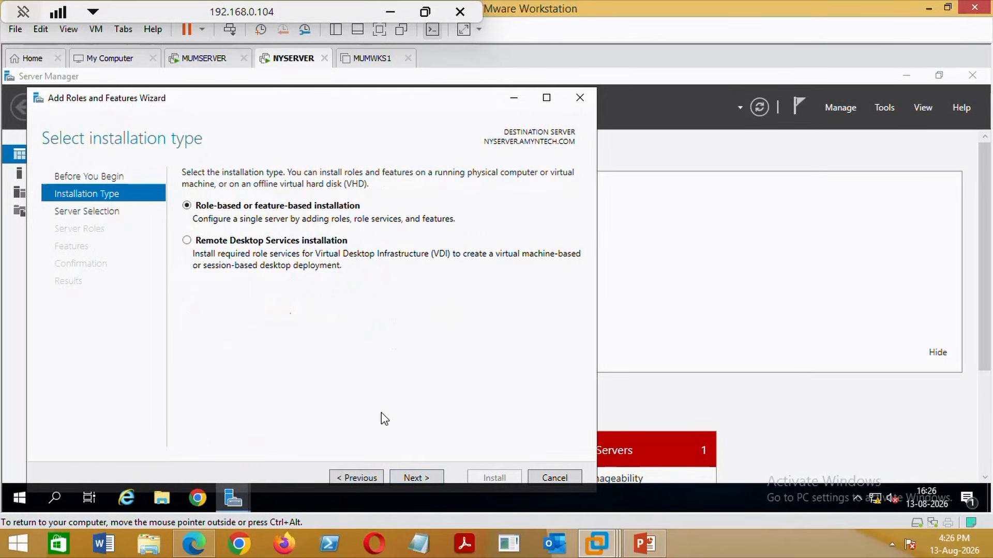
pyautogui.click(417, 477)
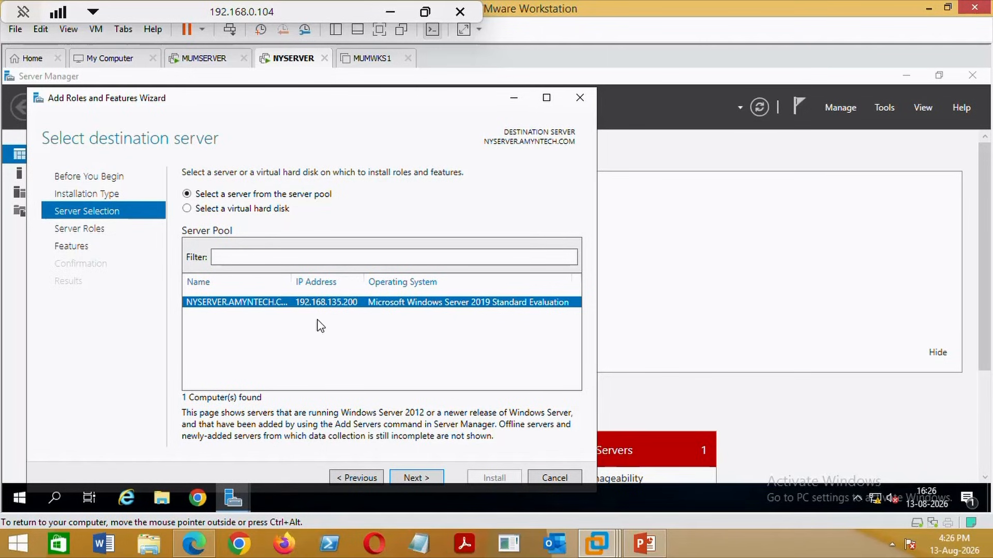
pyautogui.click(419, 478)
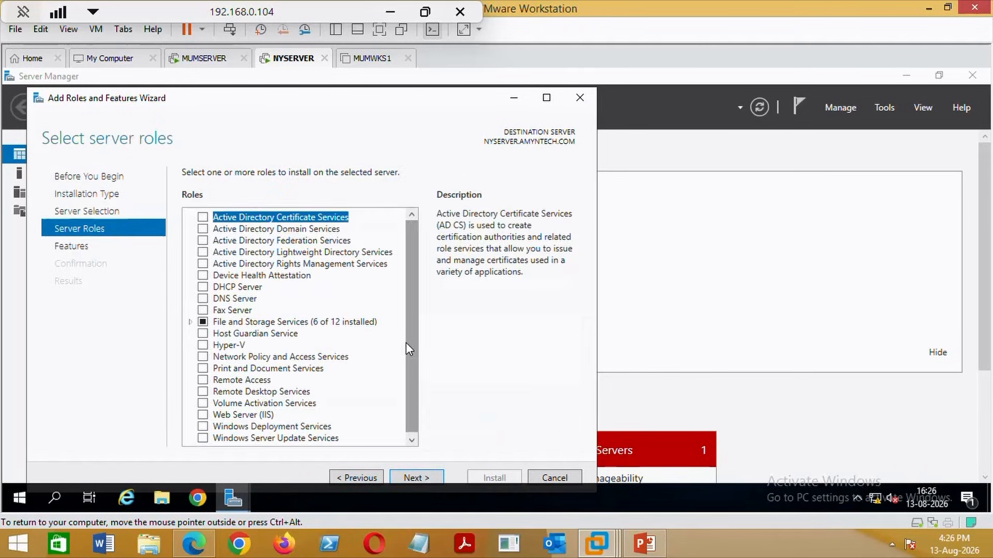
pyautogui.click(202, 229)
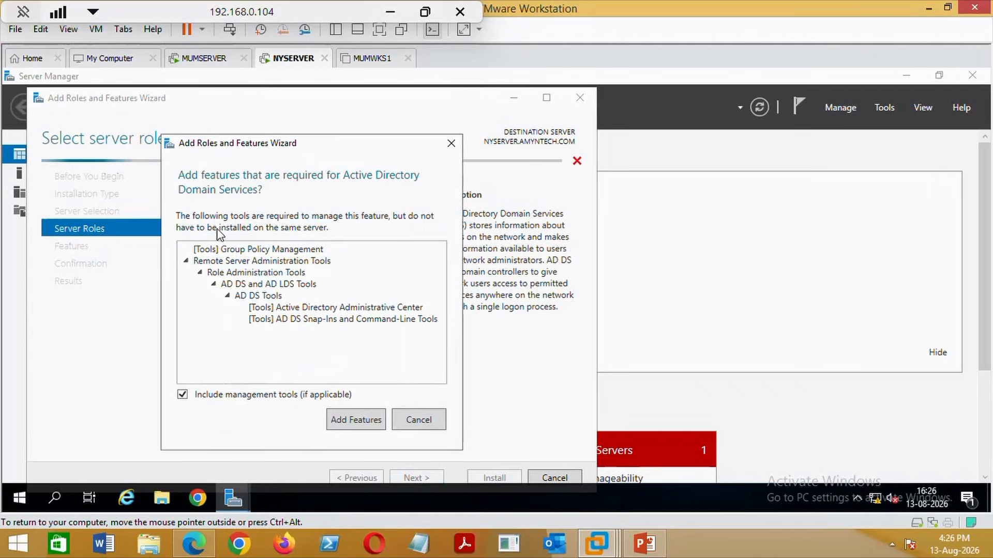
pyautogui.click(355, 427)
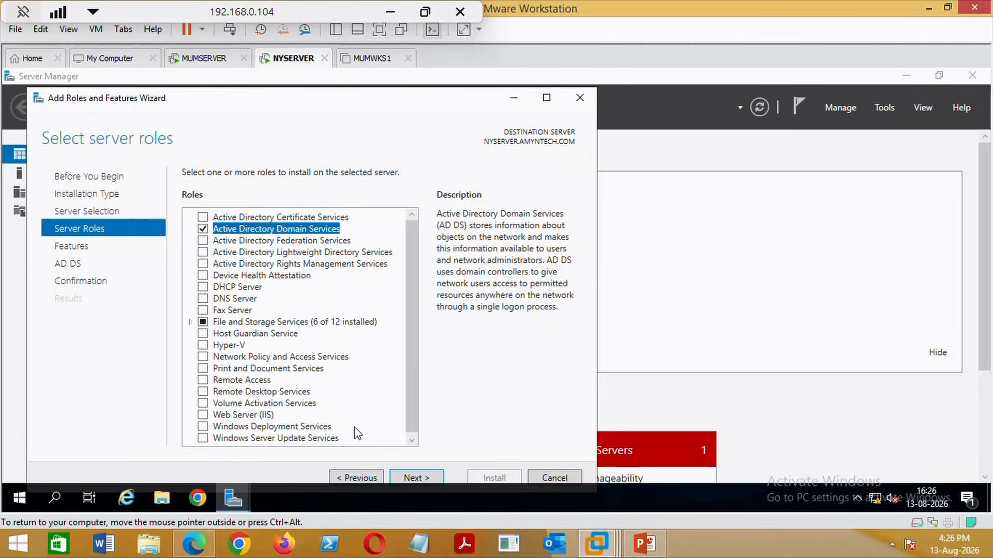
# Proceed through the remaining wizard pages, install AD DS, and check the notifications.
pyautogui.click(436, 479)
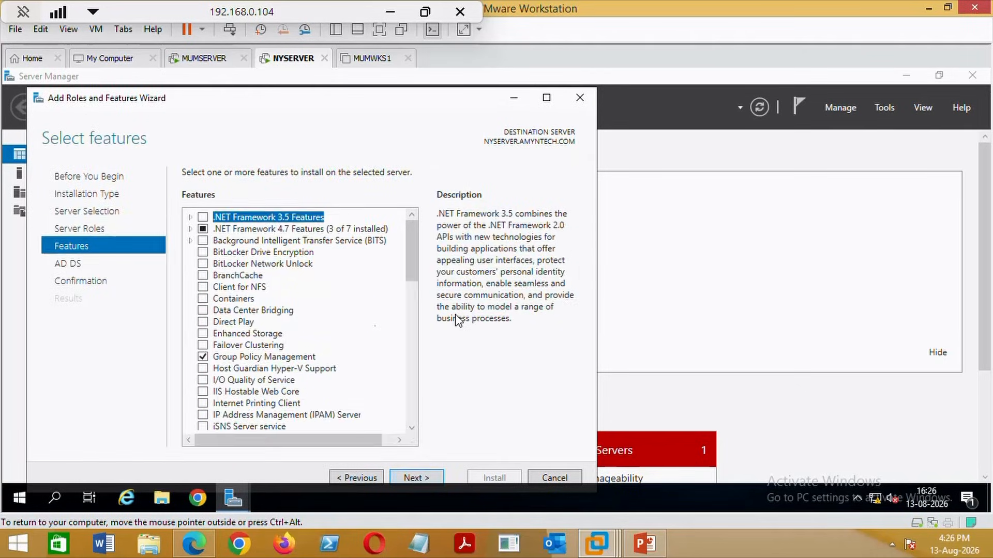
pyautogui.click(426, 476)
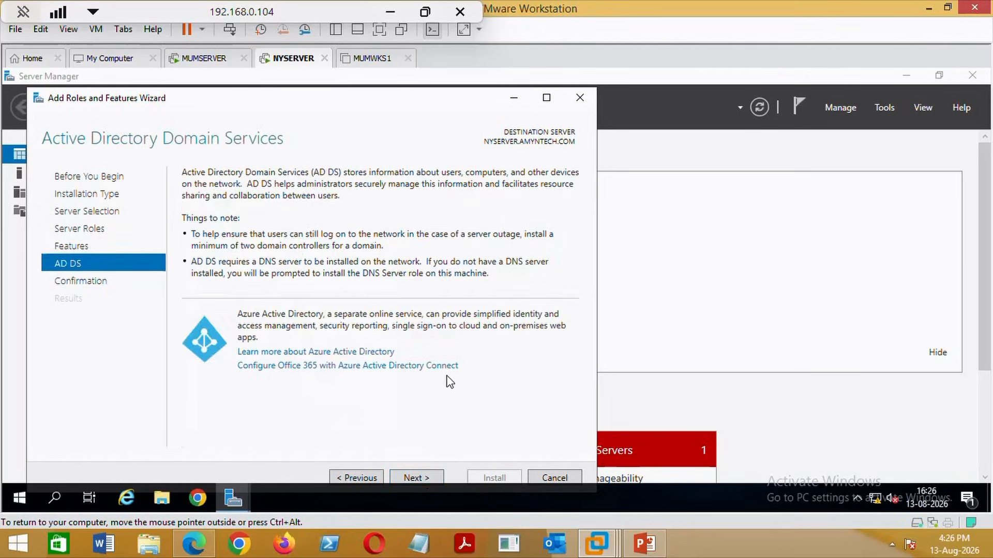
pyautogui.click(423, 473)
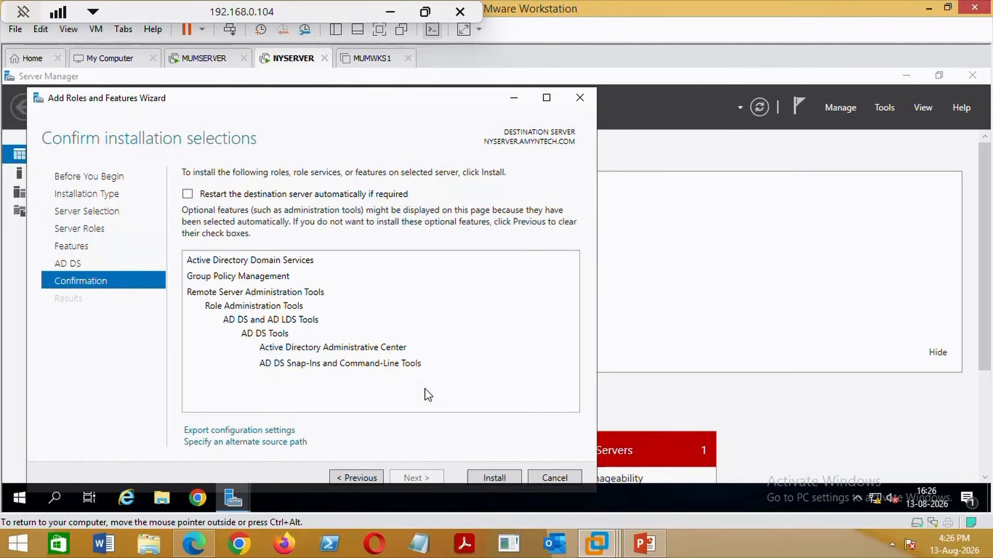
pyautogui.click(507, 479)
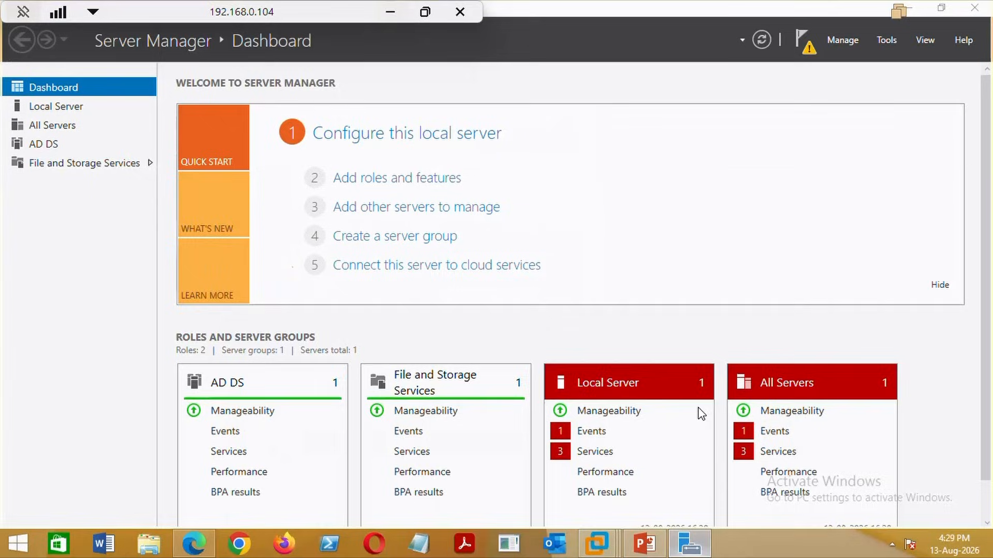
pyautogui.click(807, 43)
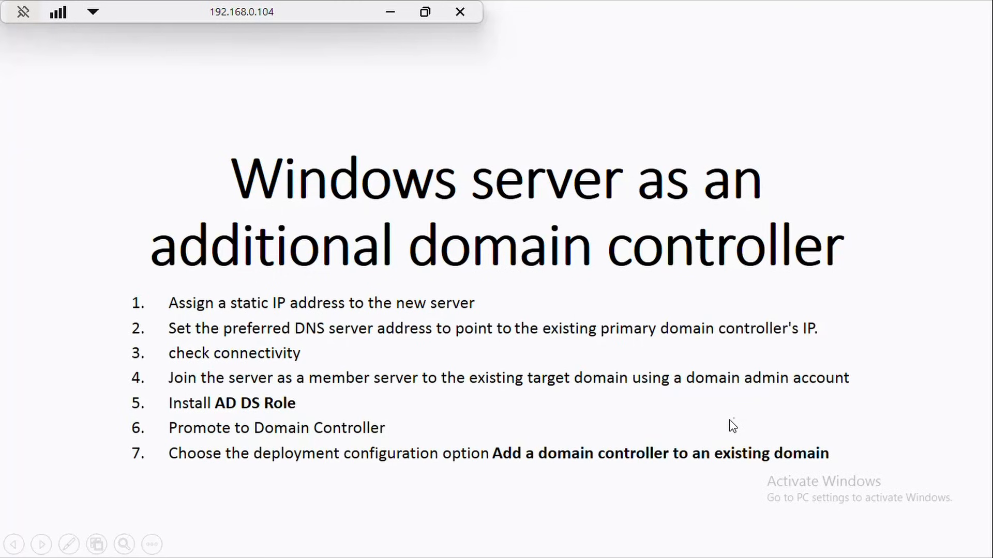
pyautogui.press('Escape')
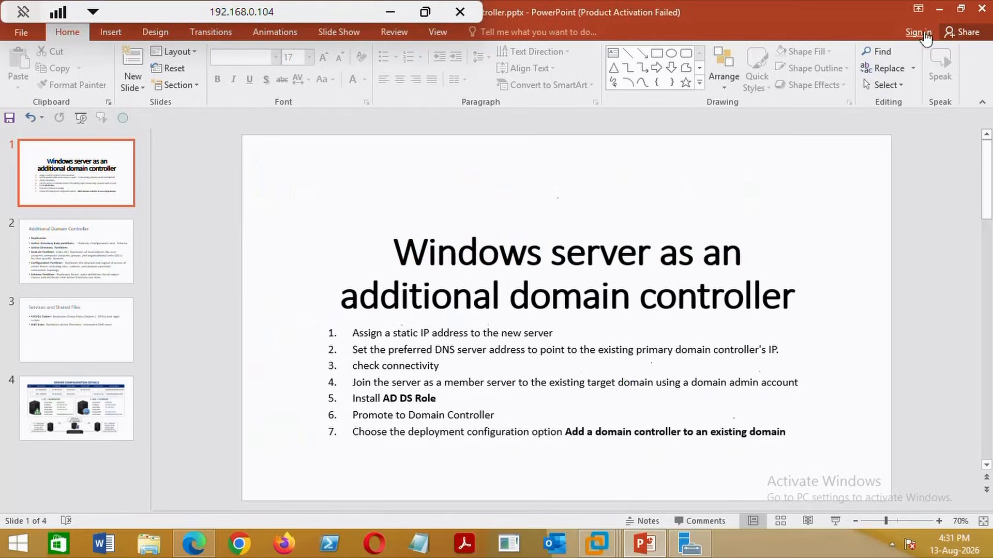
pyautogui.click(939, 8)
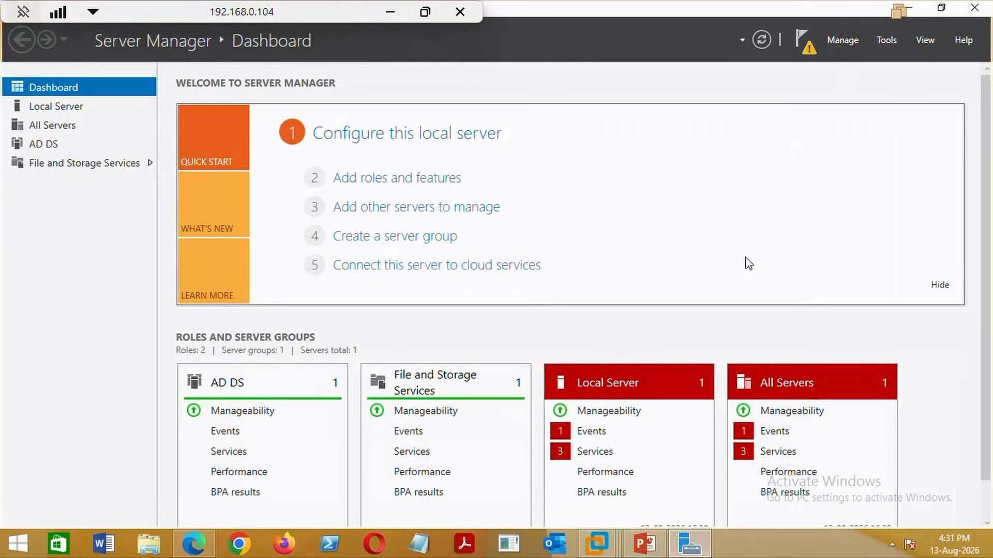
# Choose 'Promote this server to a domain controller' from Server Manager's notifications flag.
pyautogui.click(804, 52)
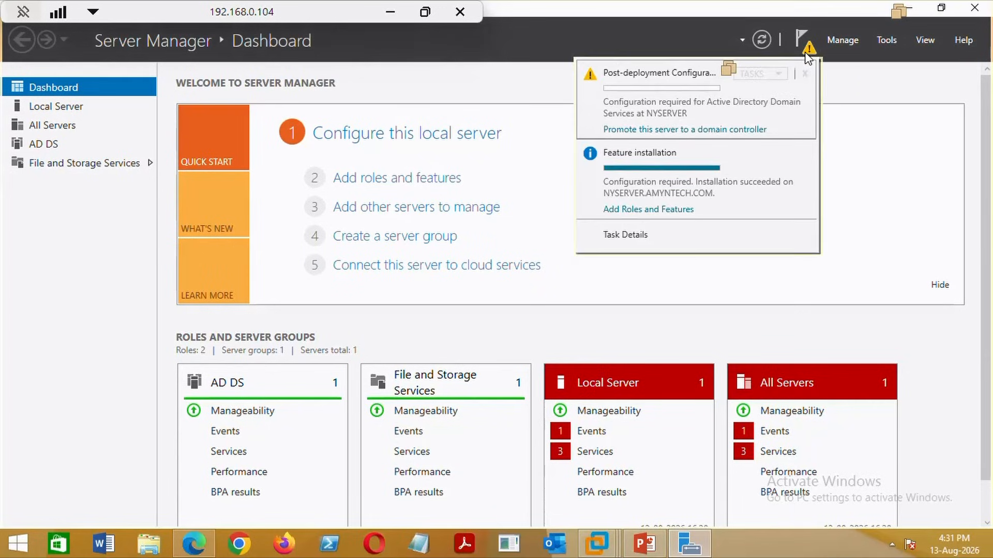
pyautogui.click(643, 135)
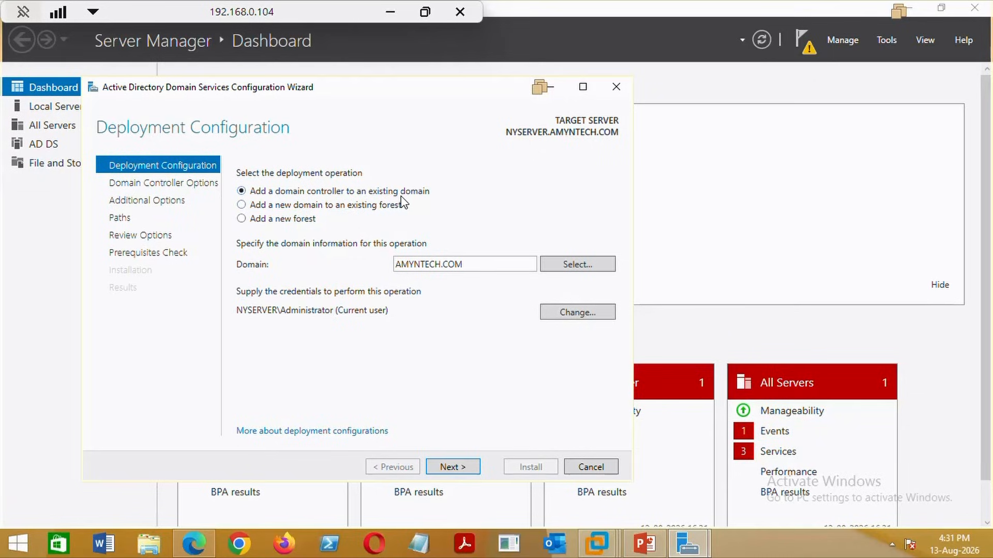
# Supply the domain administrator user name and password, then advance to Domain Controller Options.
pyautogui.click(460, 468)
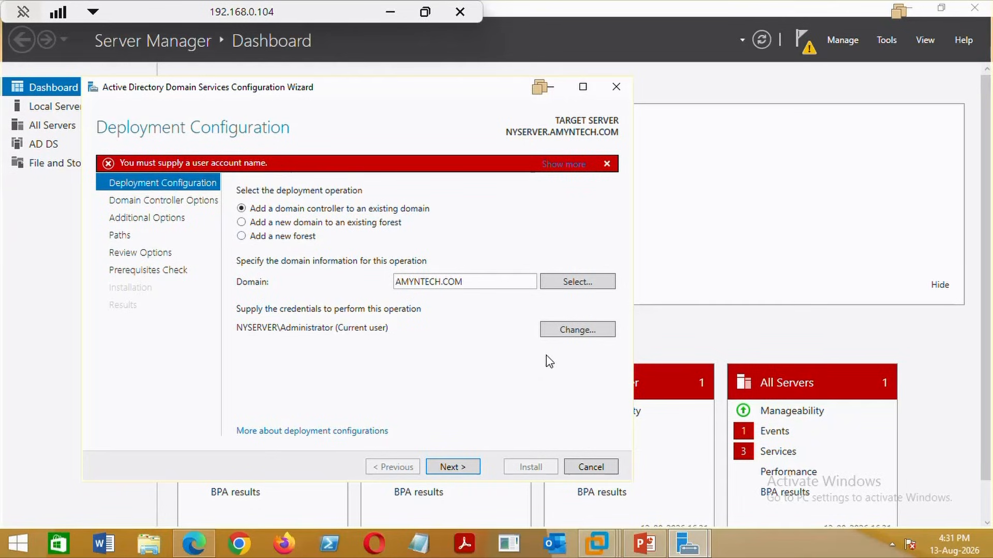
pyautogui.click(579, 331)
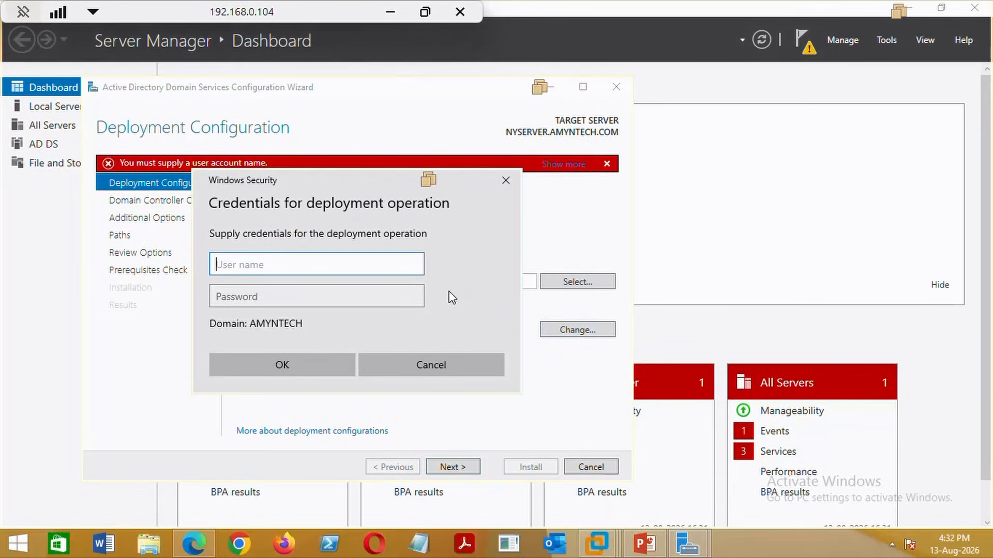
pyautogui.write('administrator')
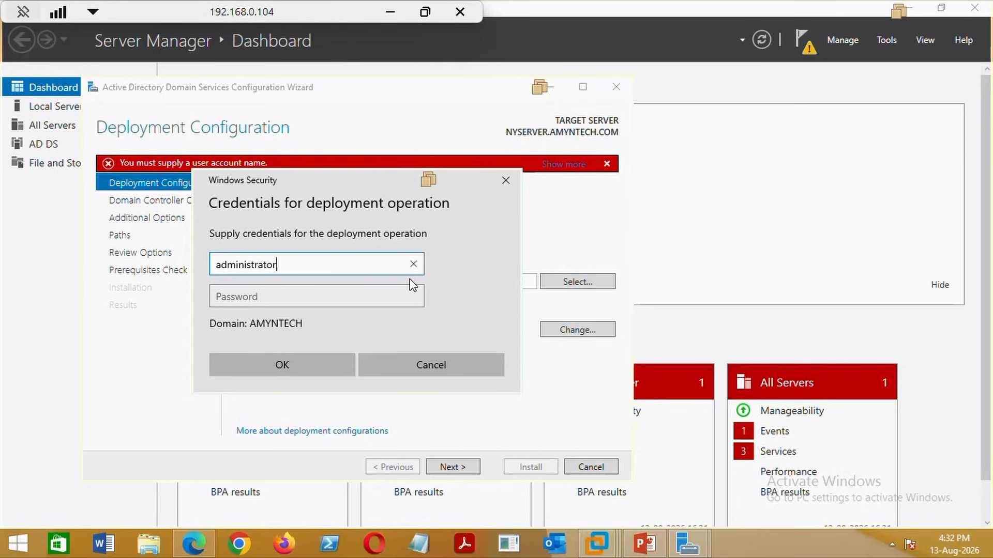
pyautogui.click(367, 299)
pyautogui.write('P•••••')
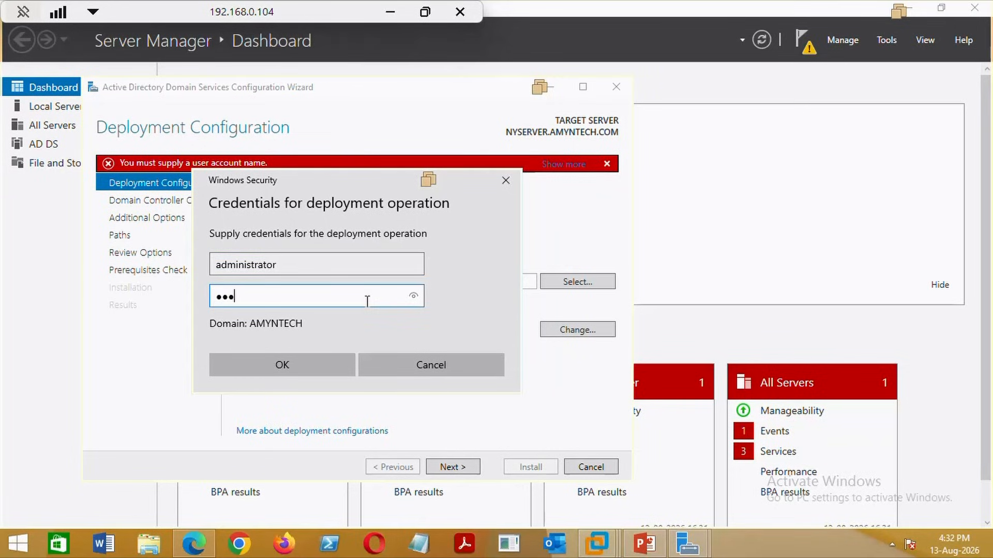
pyautogui.write('••')
pyautogui.click(309, 357)
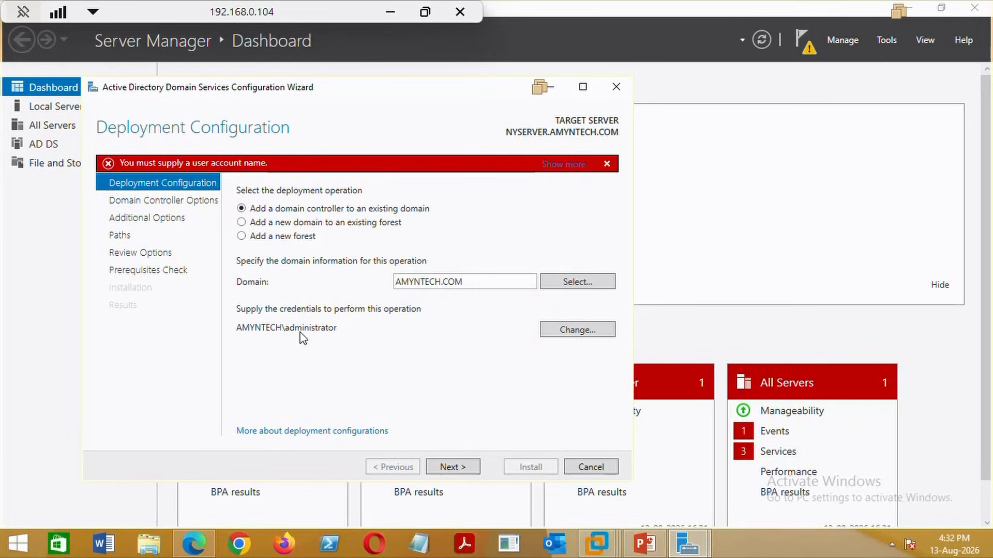
pyautogui.click(462, 470)
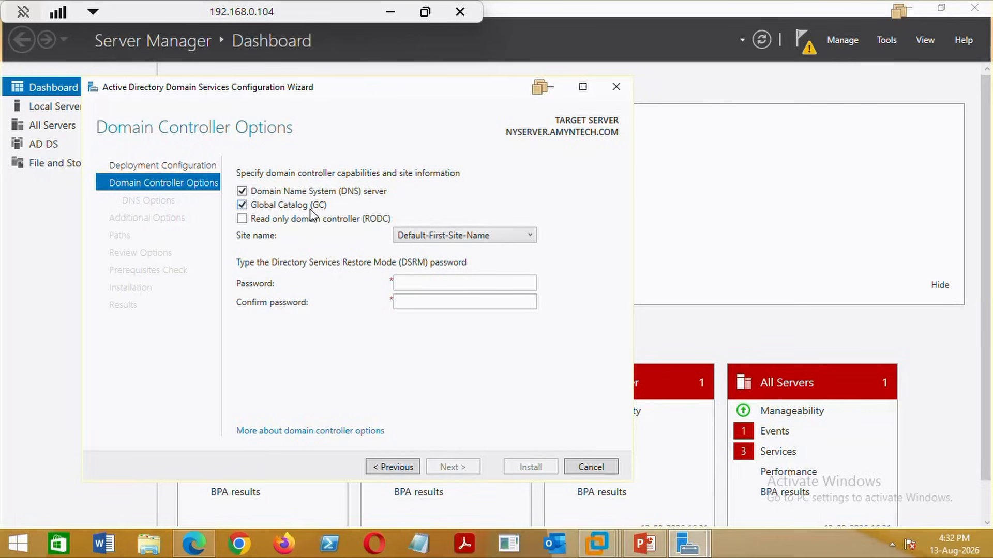
# Enter and confirm the Directory Services Restore Mode password.
pyautogui.click(418, 283)
pyautogui.write('•')
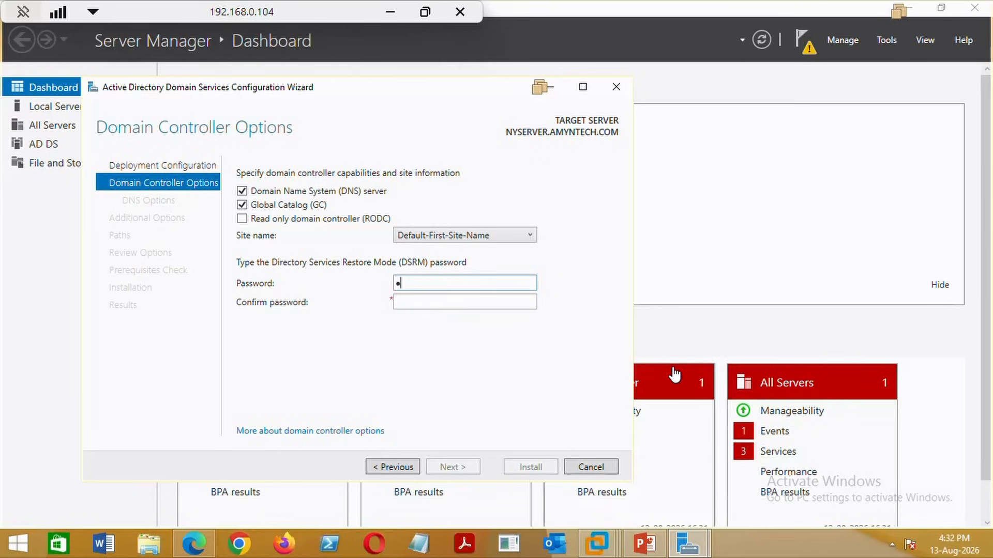
pyautogui.write('•••••••')
pyautogui.click(458, 307)
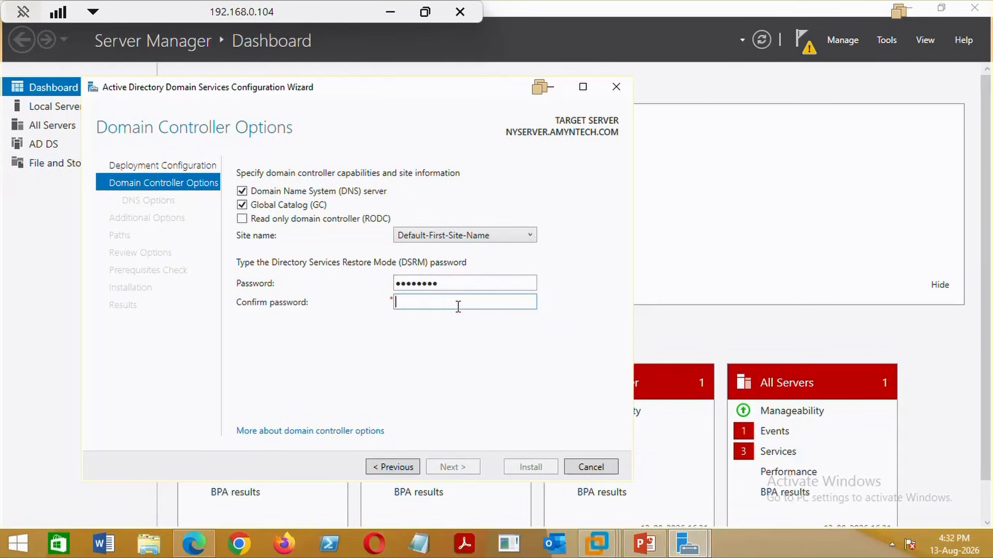
pyautogui.write('••••••••')
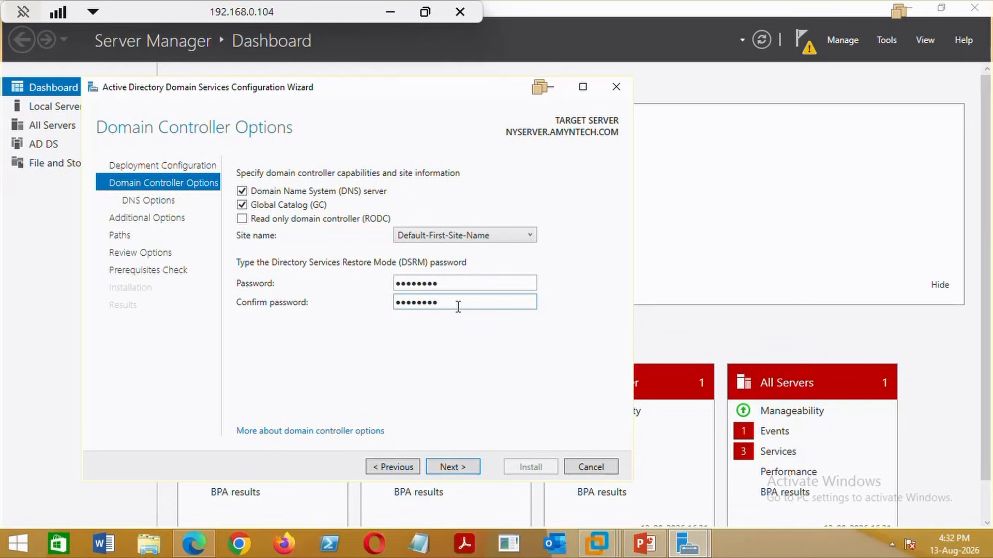
# Keep default DNS, replicate-from-any-DC and path settings, pass prerequisites, and start installation.
pyautogui.click(451, 466)
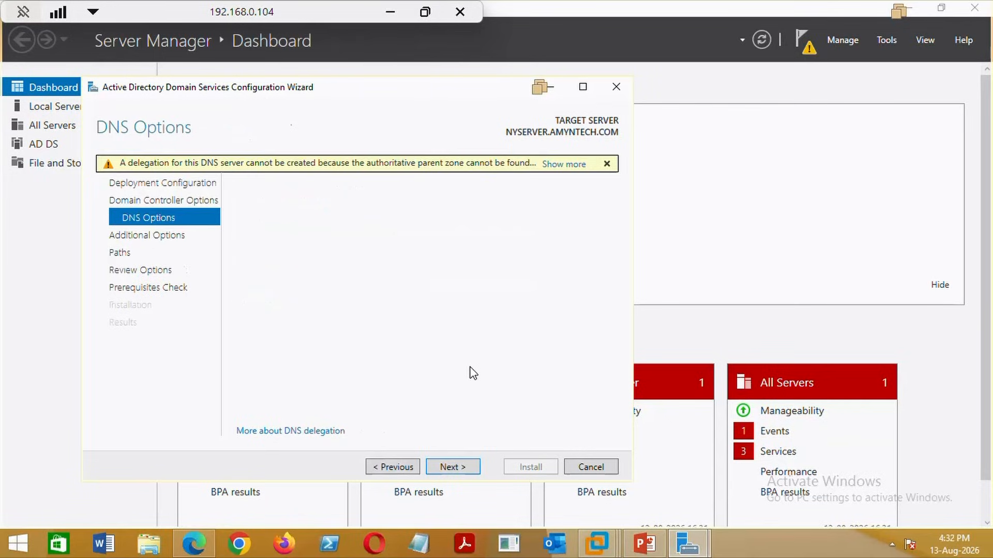
pyautogui.click(468, 468)
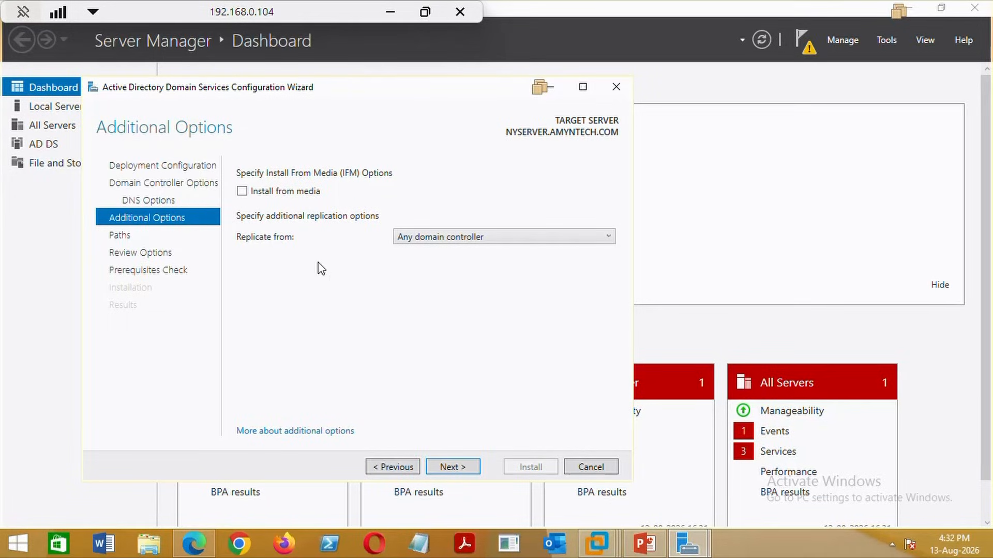
pyautogui.click(489, 237)
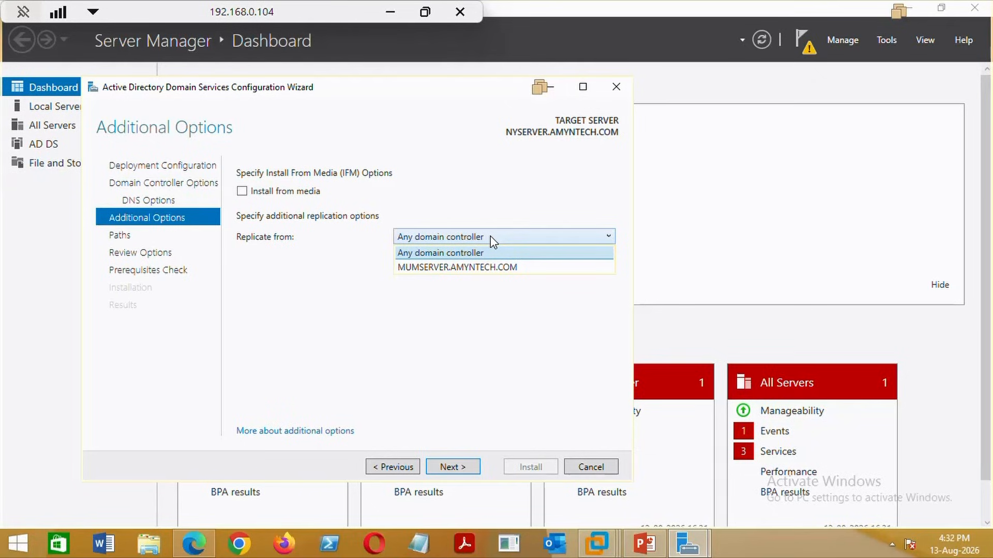
pyautogui.click(490, 239)
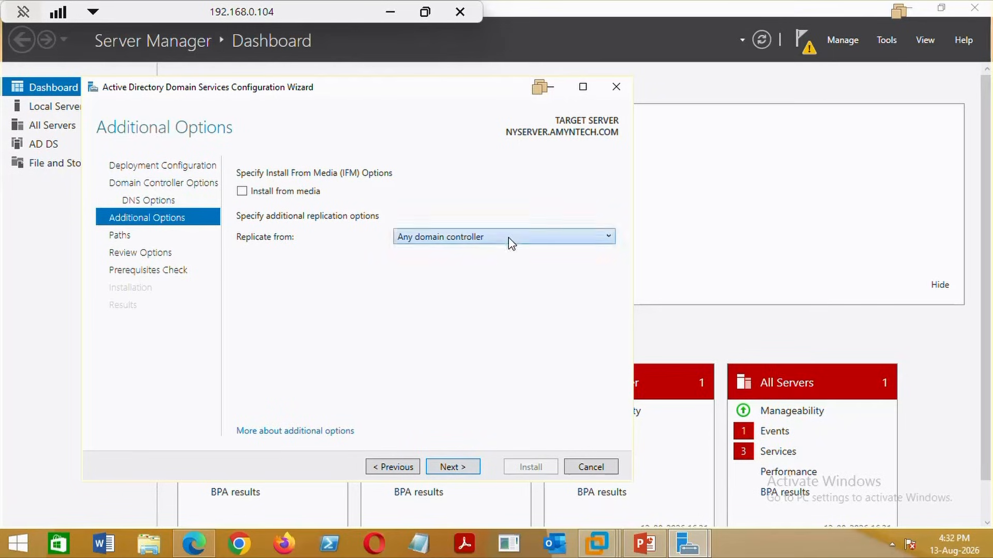
pyautogui.click(455, 465)
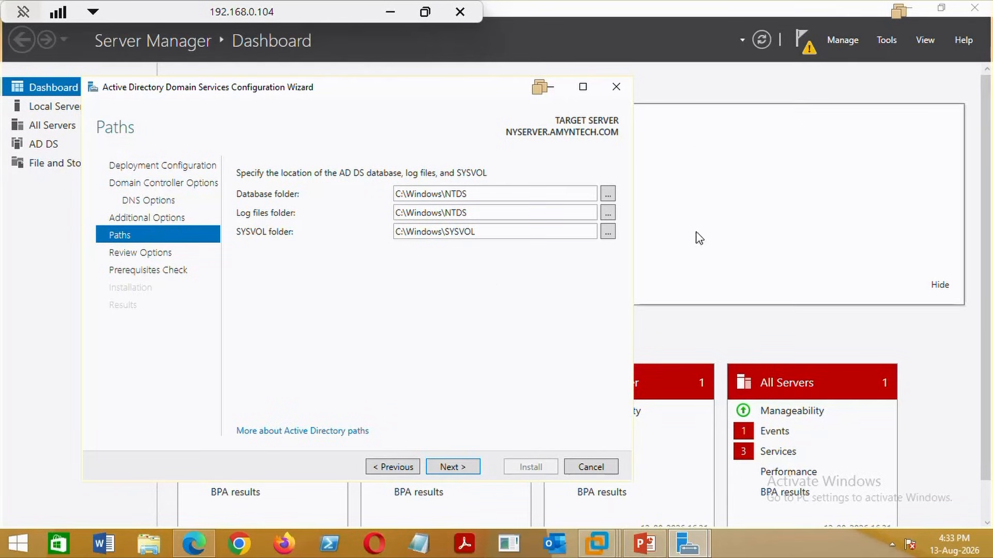
pyautogui.click(452, 467)
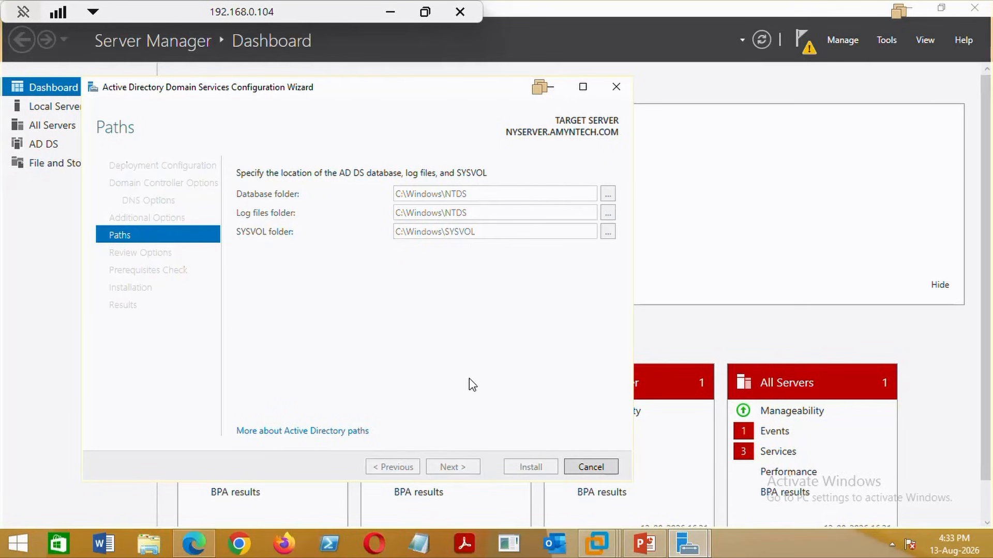
pyautogui.click(459, 468)
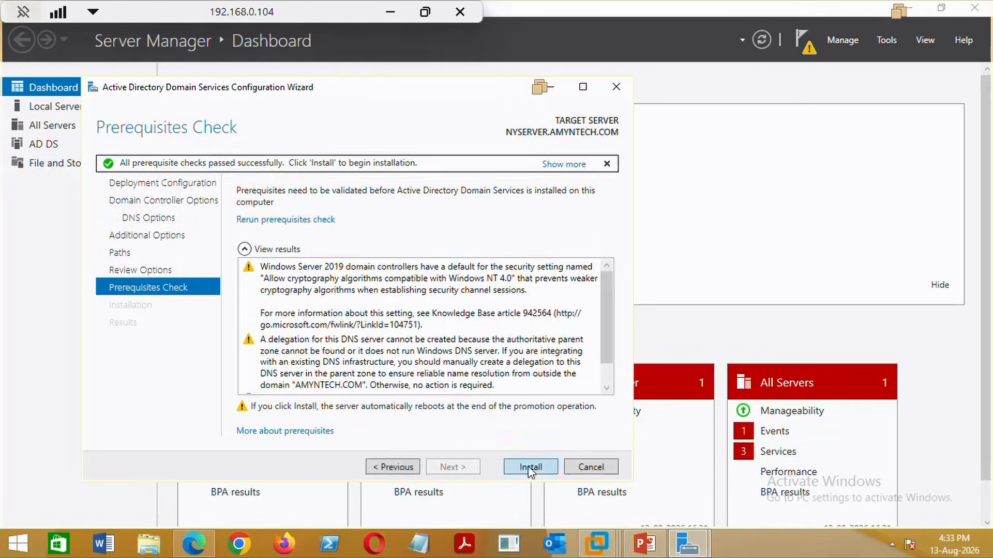
pyautogui.click(529, 467)
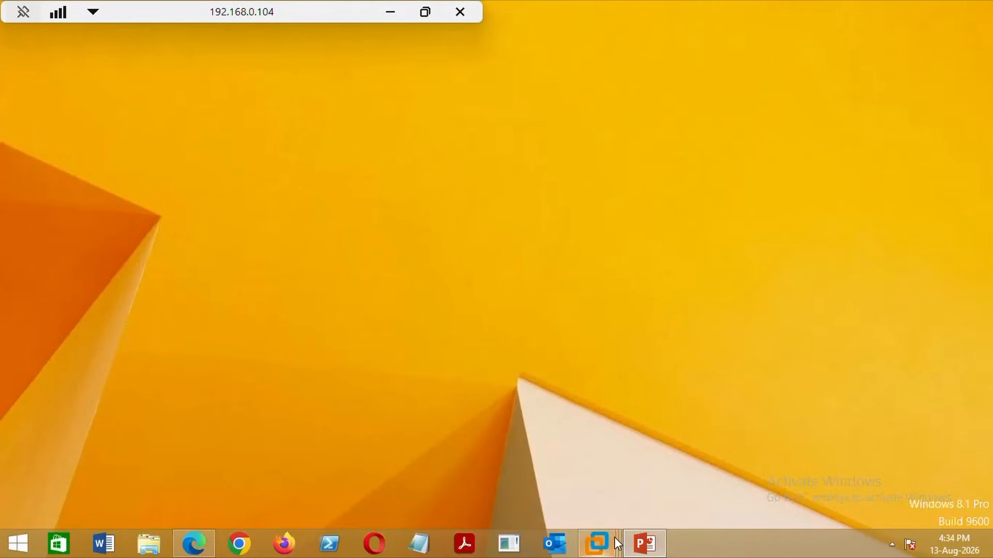
# Restore the VMware window and show the rebooted NYSERVER machine at its lock screen.
pyautogui.moveTo(611, 539)
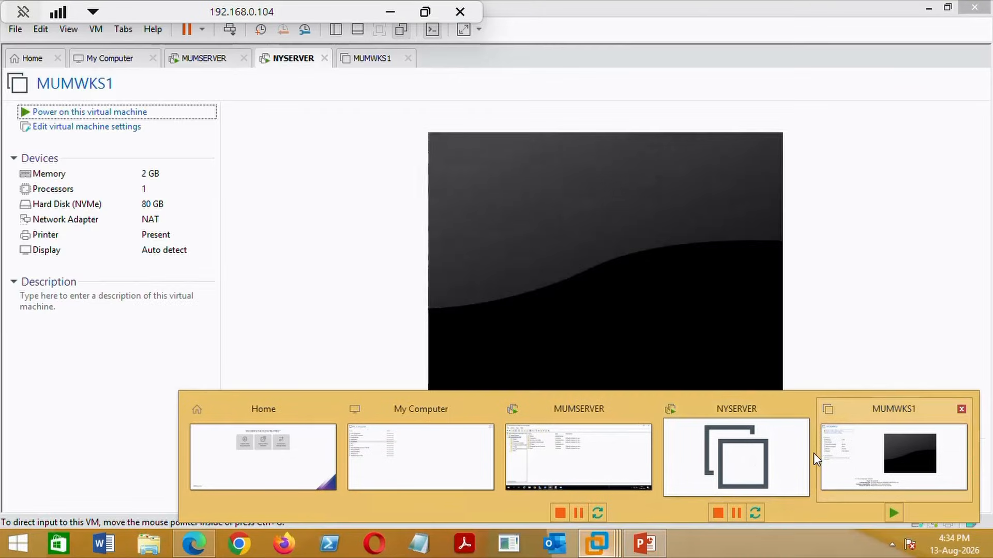
pyautogui.click(876, 459)
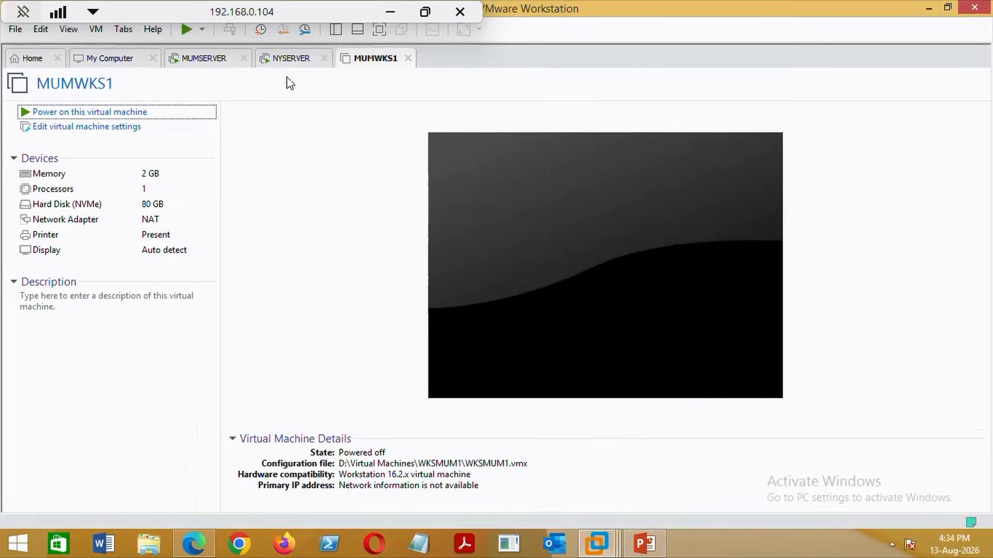
pyautogui.click(290, 59)
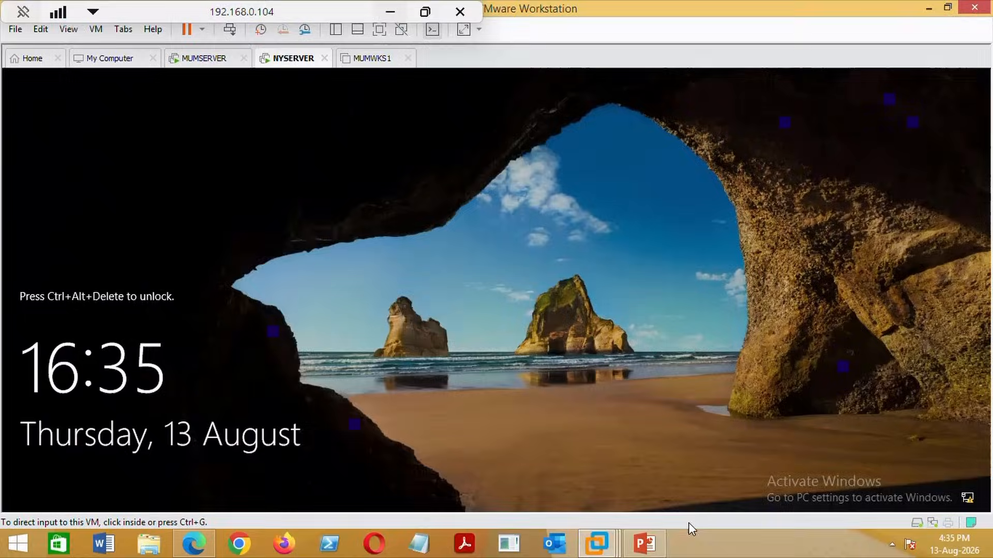
# Send Ctrl+Alt+Del to NYSERVER and sign in with the domain Administrator password.
pyautogui.click(230, 29)
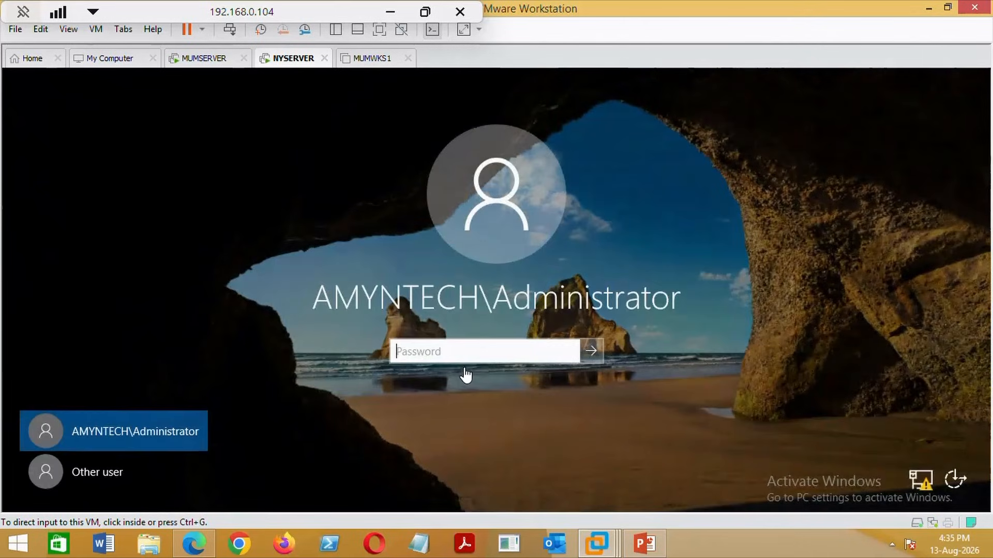
pyautogui.click(460, 363)
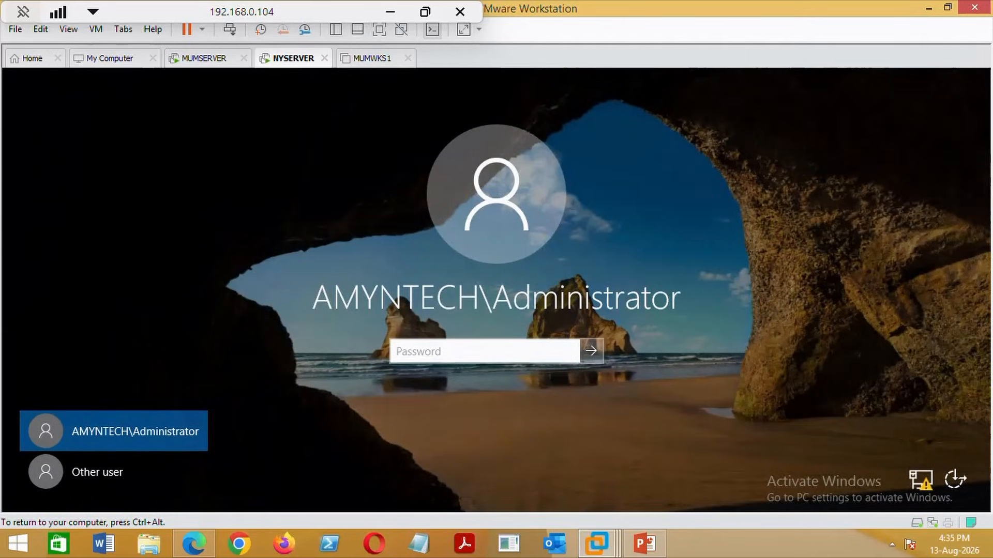
pyautogui.write('*********')
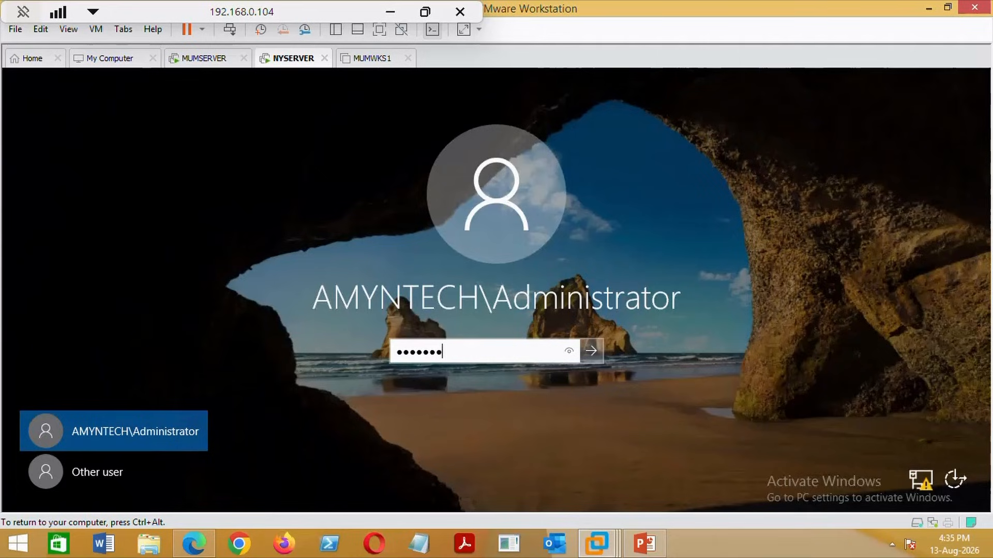
pyautogui.press('Return')
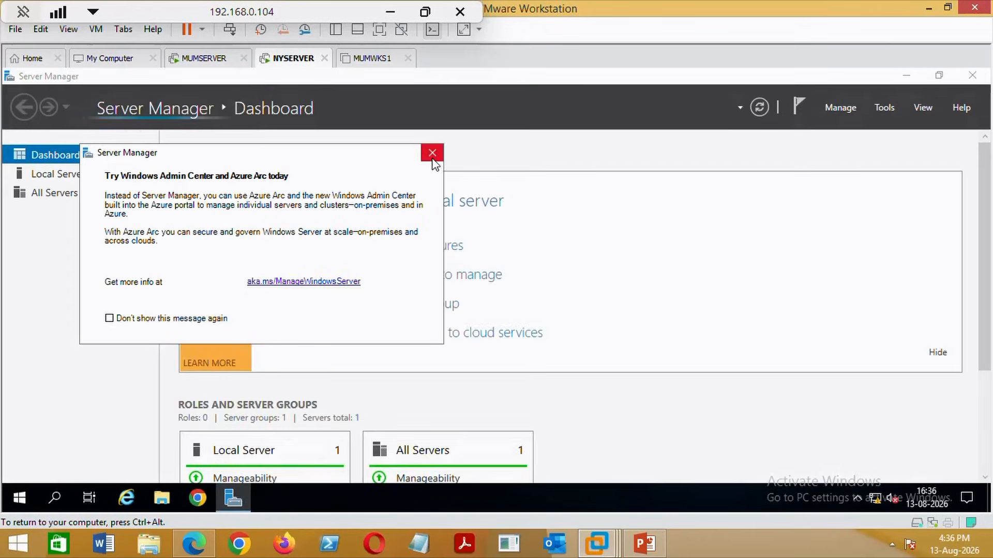
# Dismiss the Azure Arc message, minimize Server Manager and PowerShell, and switch to MUMSERVER.
pyautogui.click(432, 153)
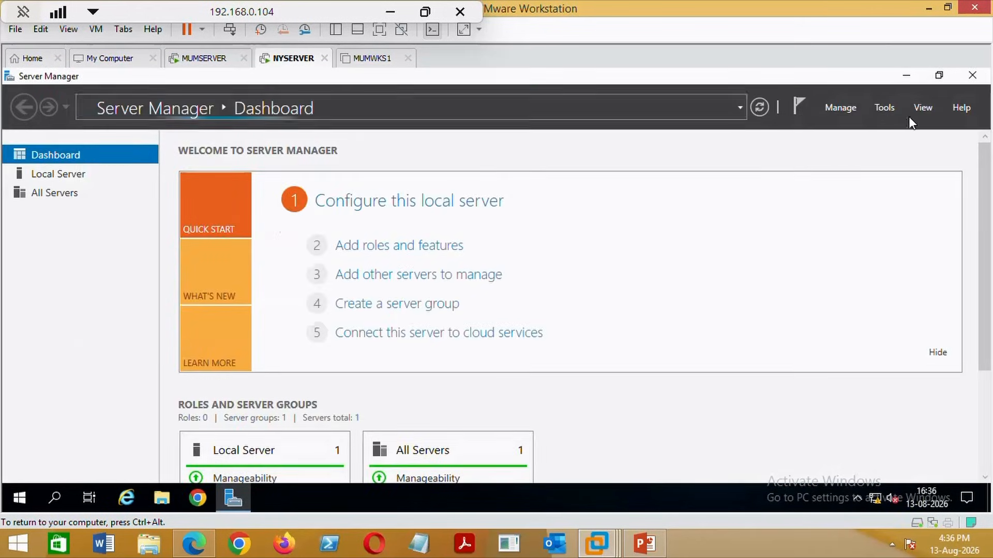
pyautogui.click(906, 79)
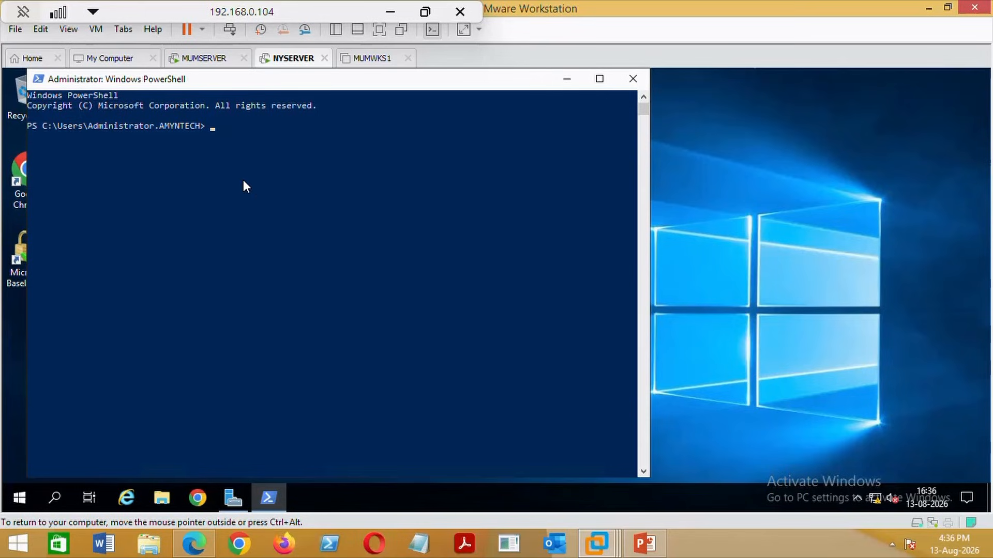
pyautogui.click(566, 79)
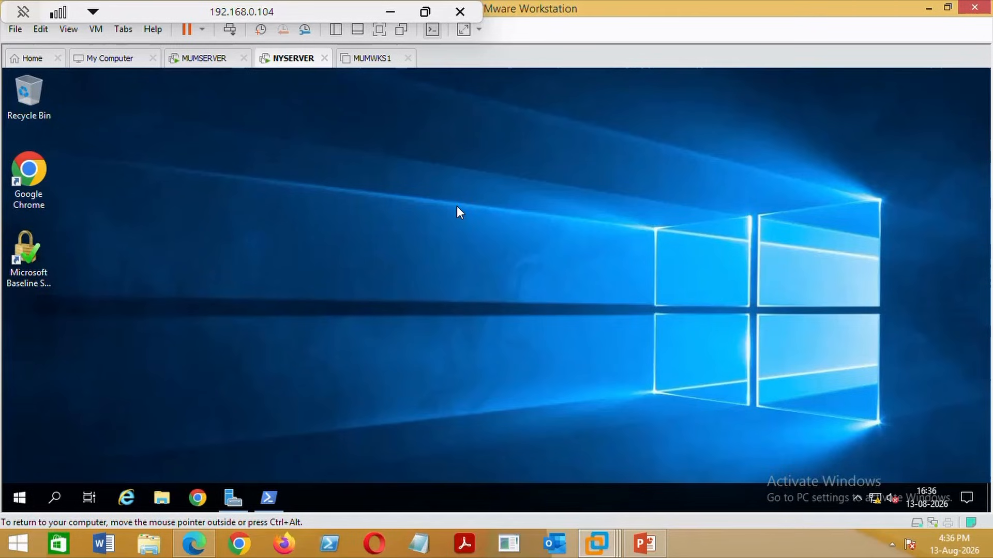
pyautogui.click(207, 58)
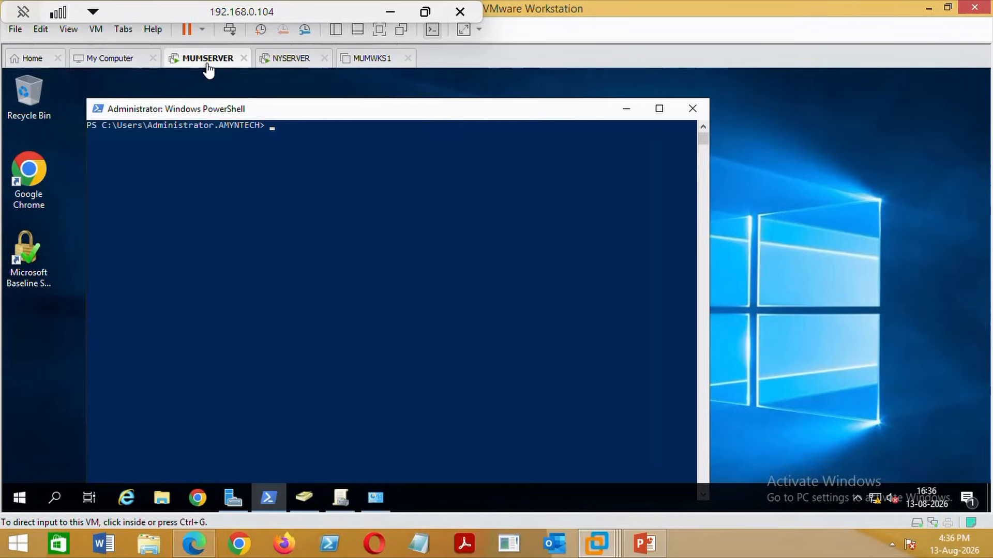
# Rerun net accounts on MUMSERVER to show its PRIMARY computer role.
pyautogui.click(302, 167)
pyautogui.write('ping 192.168.135.200')
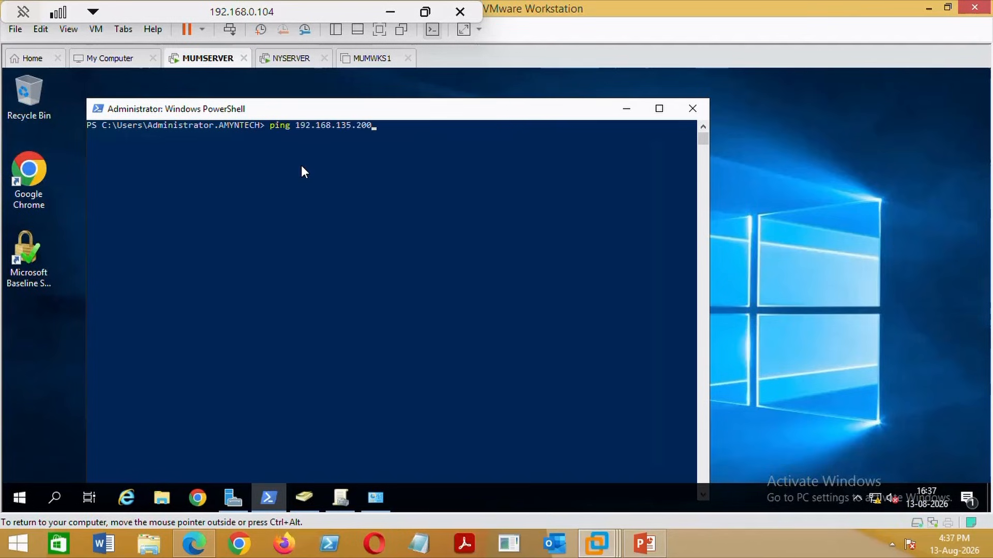
pyautogui.press('Up')
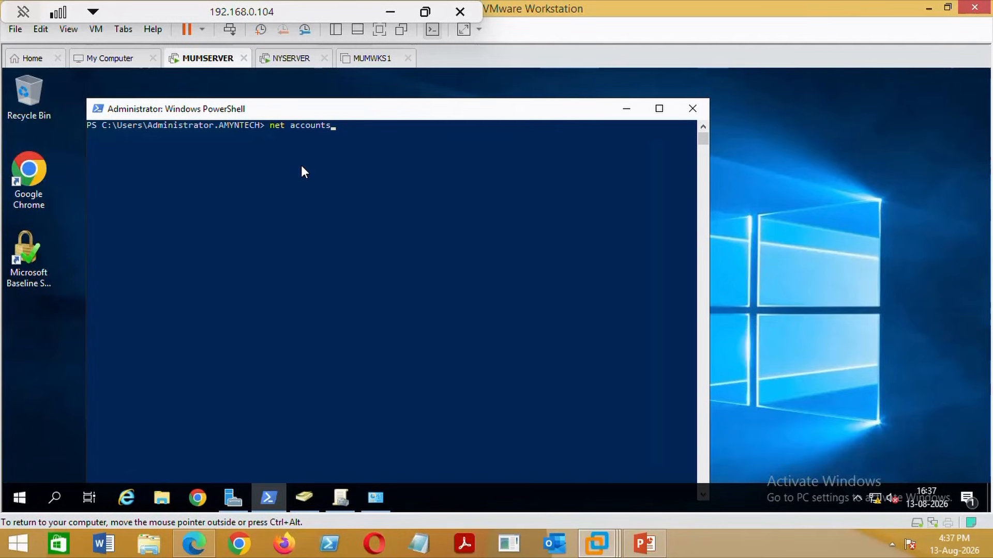
pyautogui.press('Return')
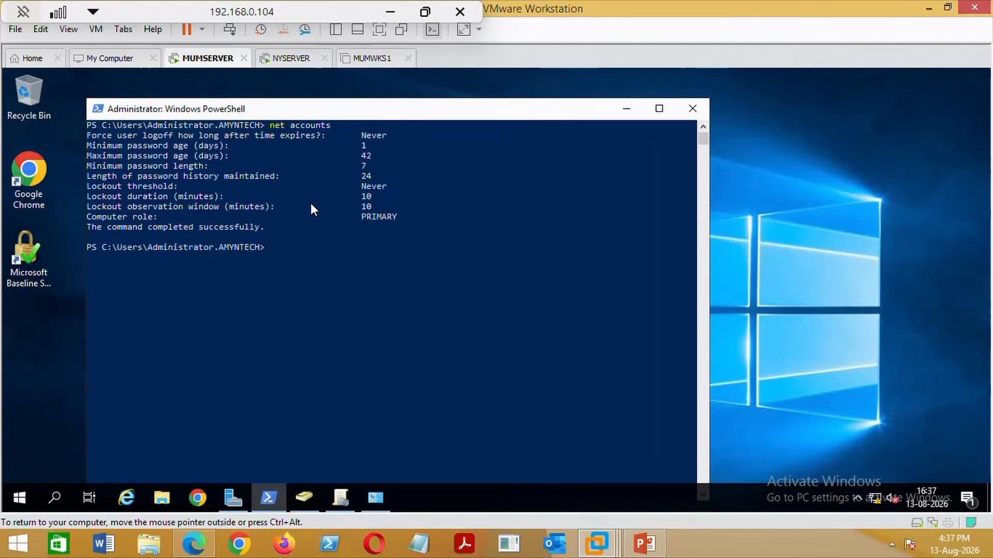
# Run net accounts in an administrator PowerShell on NYSERVER, showing BACKUP, then enter netdom query fsmo.
pyautogui.click(294, 59)
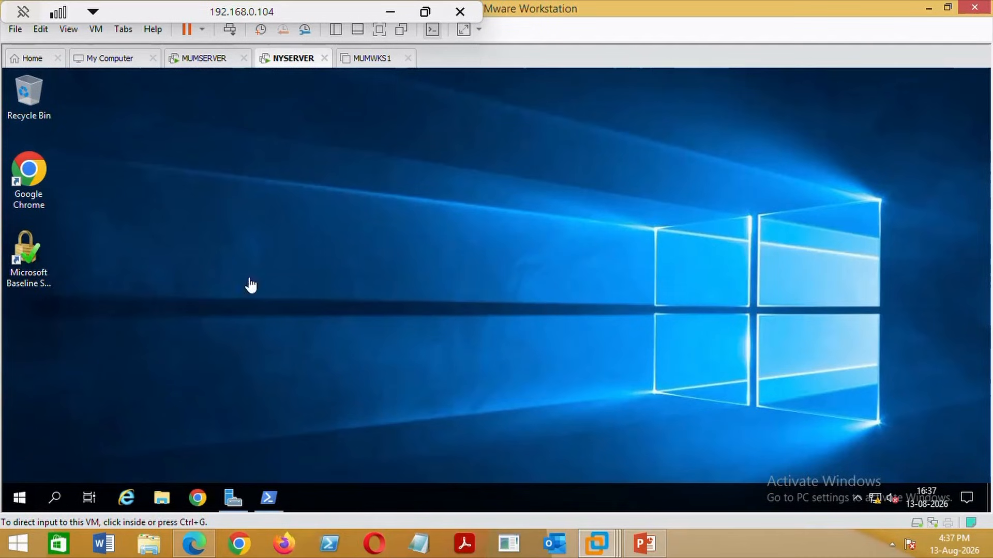
pyautogui.click(268, 499)
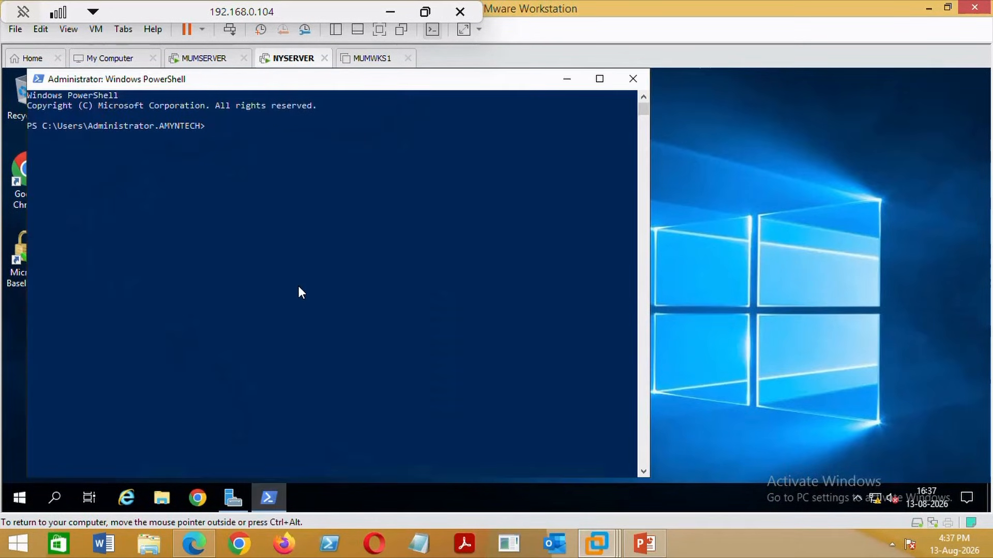
pyautogui.rightClick(298, 286)
pyautogui.write('net accounts')
pyautogui.press('Return')
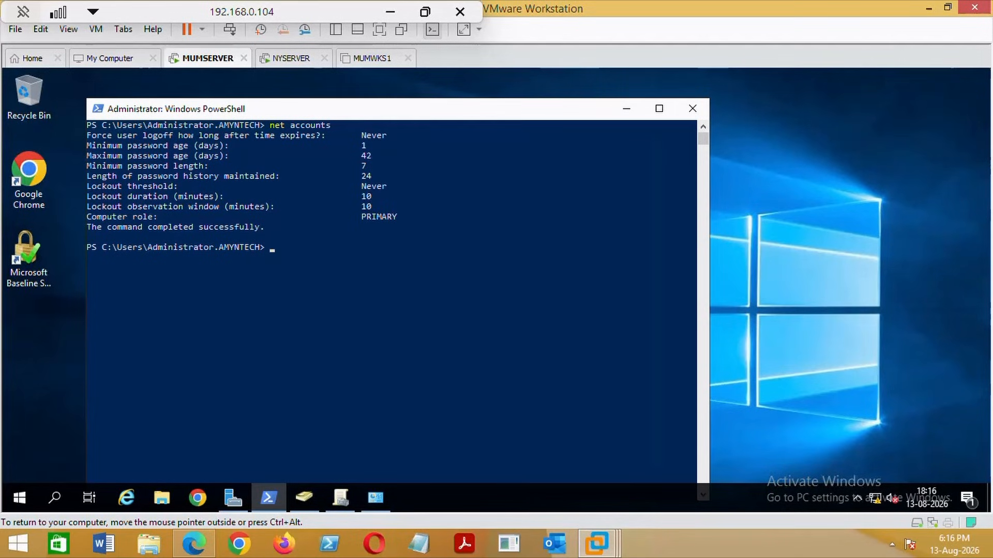
pyautogui.write('etdom query fsmo')
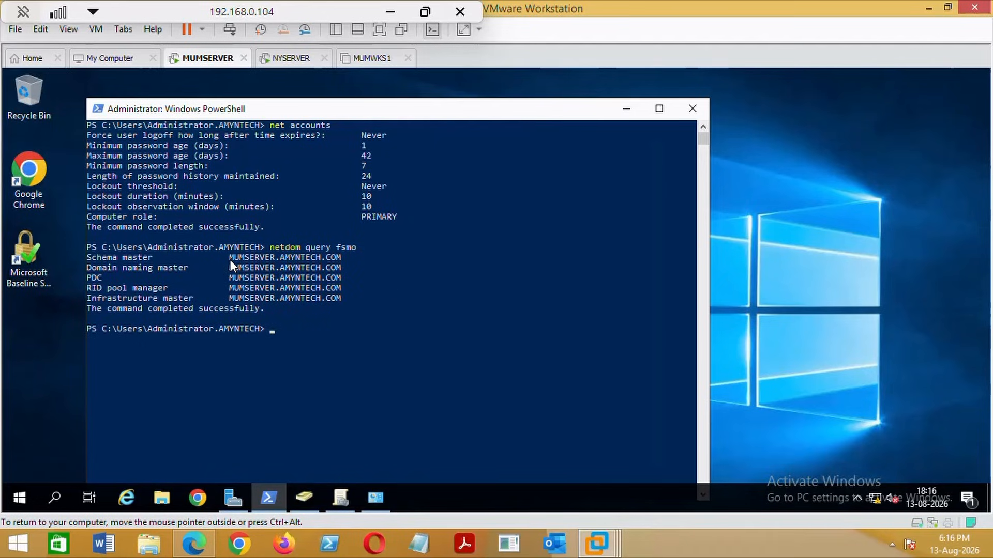
# Enter netdom query fsmo in NYSERVER's PowerShell.
pyautogui.click(293, 61)
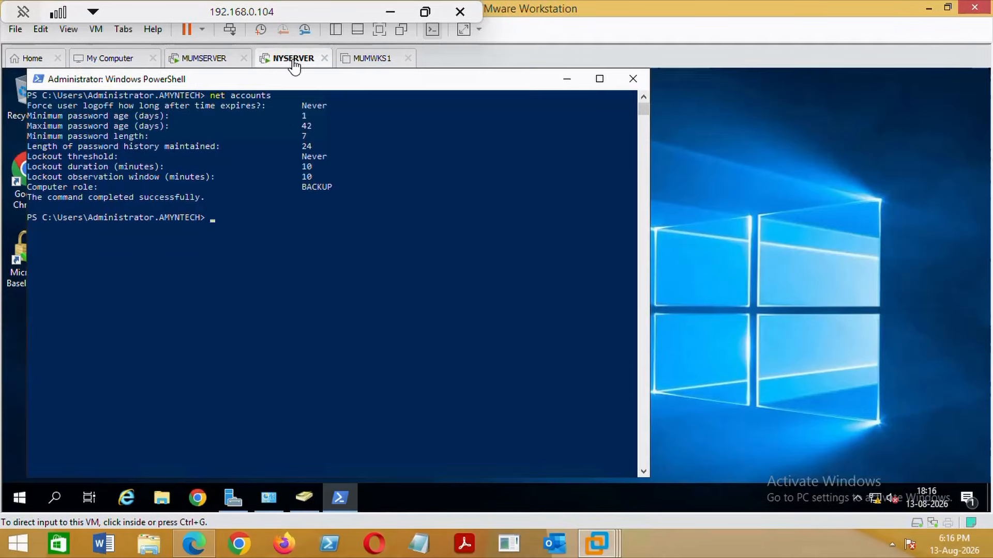
pyautogui.click(263, 234)
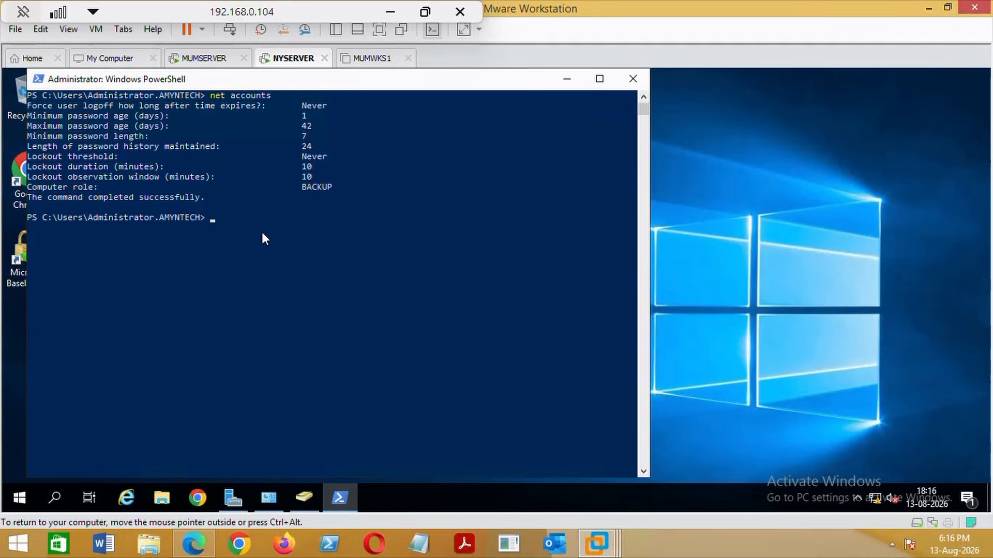
pyautogui.write('netdom query fsmo')
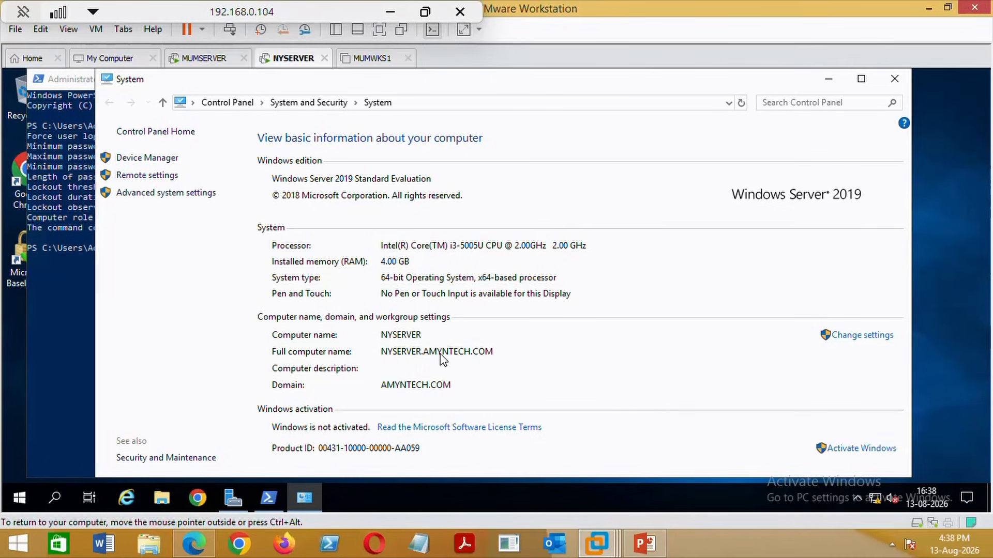
# Verify NYSERVER's full computer name and AMYNTECH.COM domain in System Properties, then return to MUMSERVER.
pyautogui.click(862, 336)
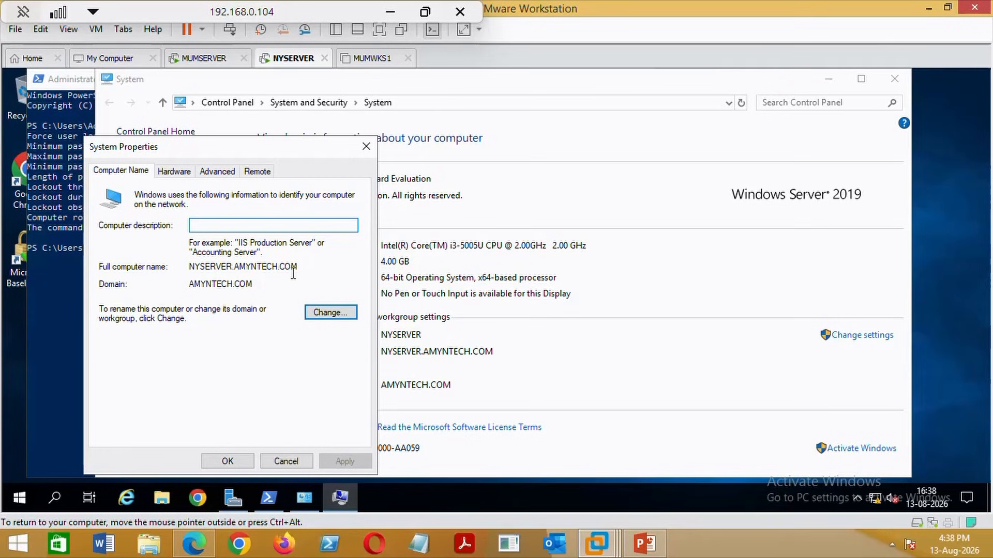
pyautogui.moveTo(298, 268); pyautogui.dragTo(233, 264)
pyautogui.doubleClick(233, 265)
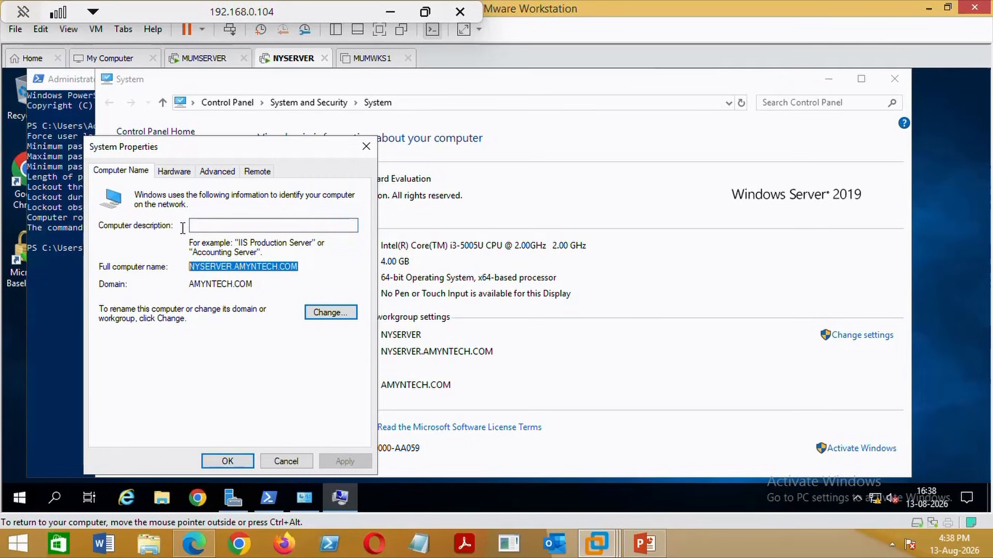
pyautogui.click(277, 285)
pyautogui.click(227, 462)
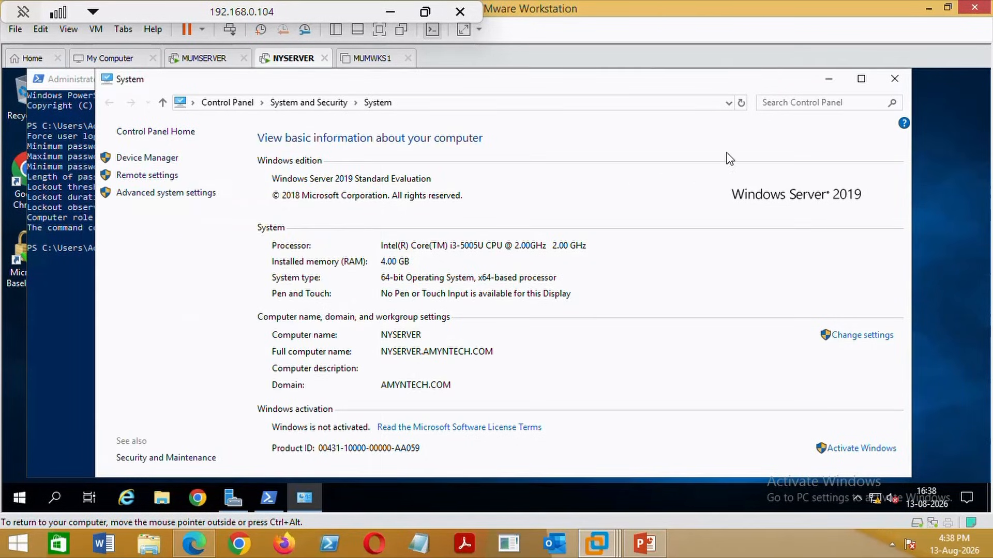
pyautogui.click(841, 83)
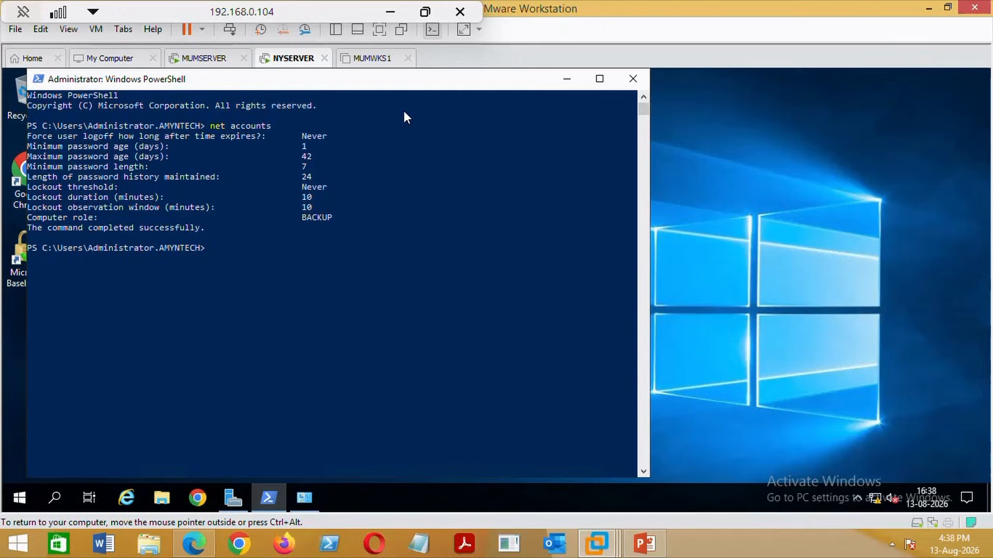
pyautogui.click(205, 65)
# In MUMSERVER's Active Directory Users and Computers, list Domain Controllers, widen Site, and open NYSERVER's properties.
pyautogui.click(625, 109)
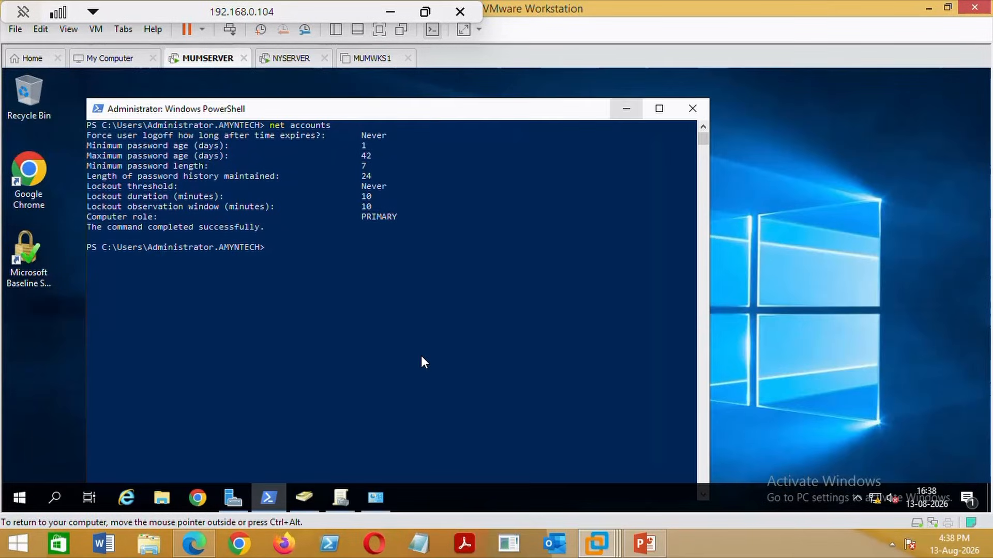
pyautogui.click(627, 110)
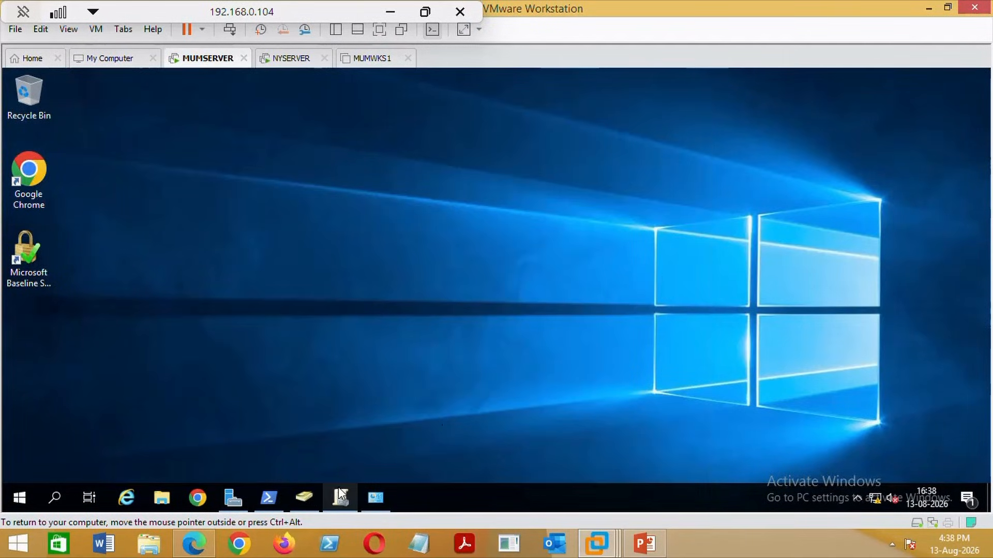
pyautogui.click(306, 495)
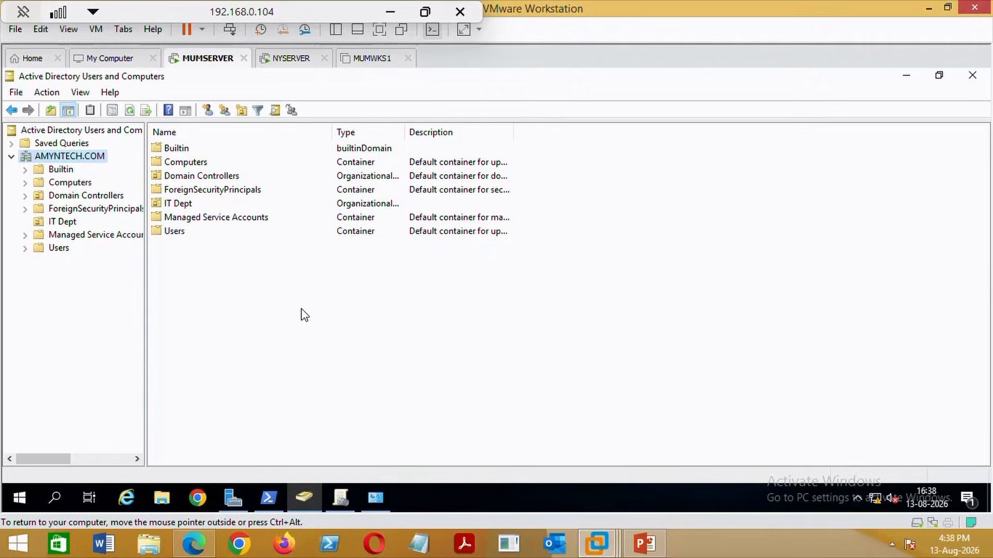
pyautogui.click(78, 199)
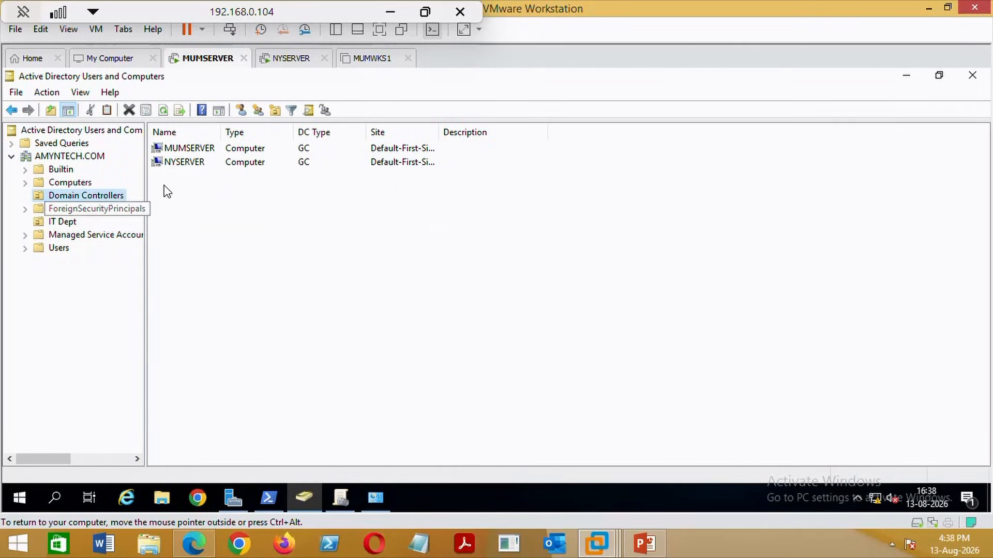
pyautogui.click(200, 154)
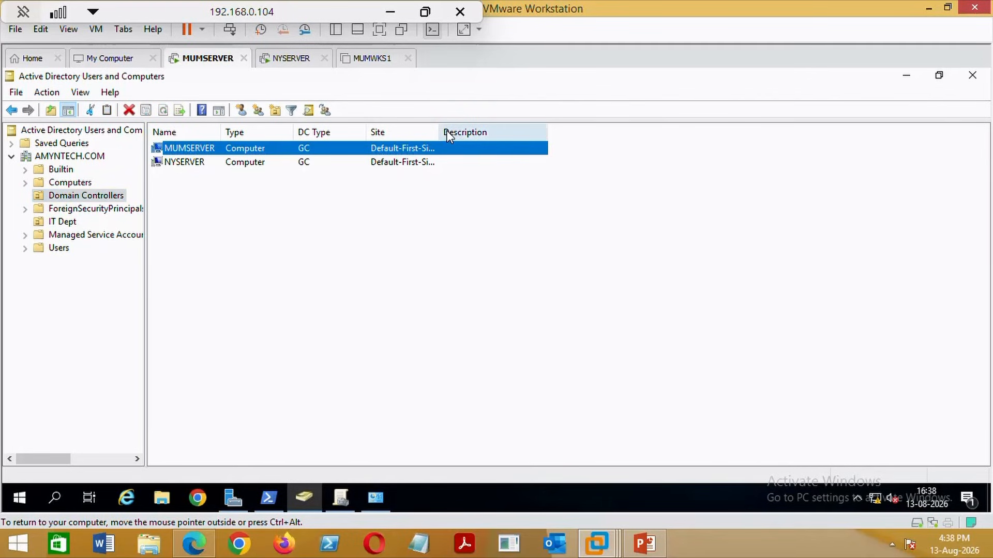
pyautogui.moveTo(439, 130); pyautogui.dragTo(483, 128)
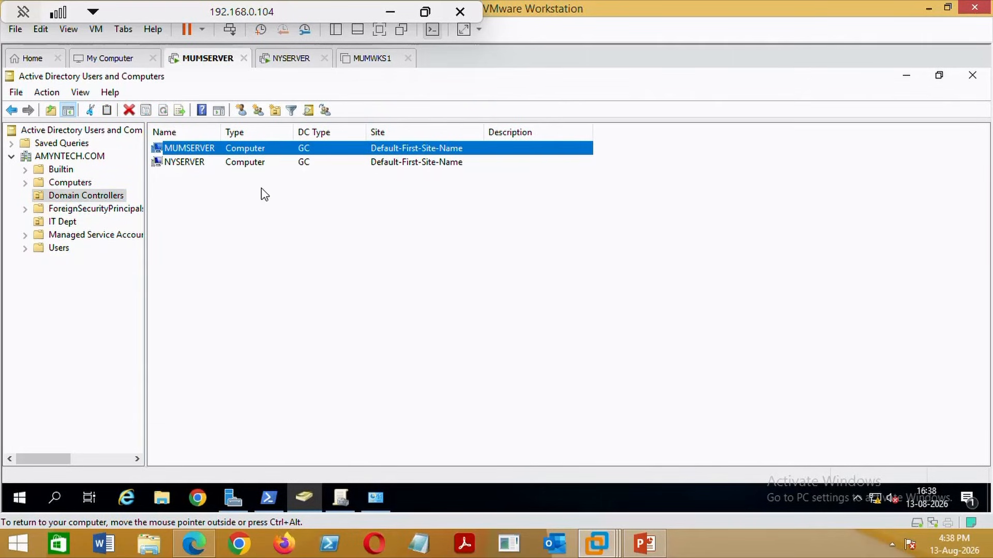
pyautogui.click(189, 165)
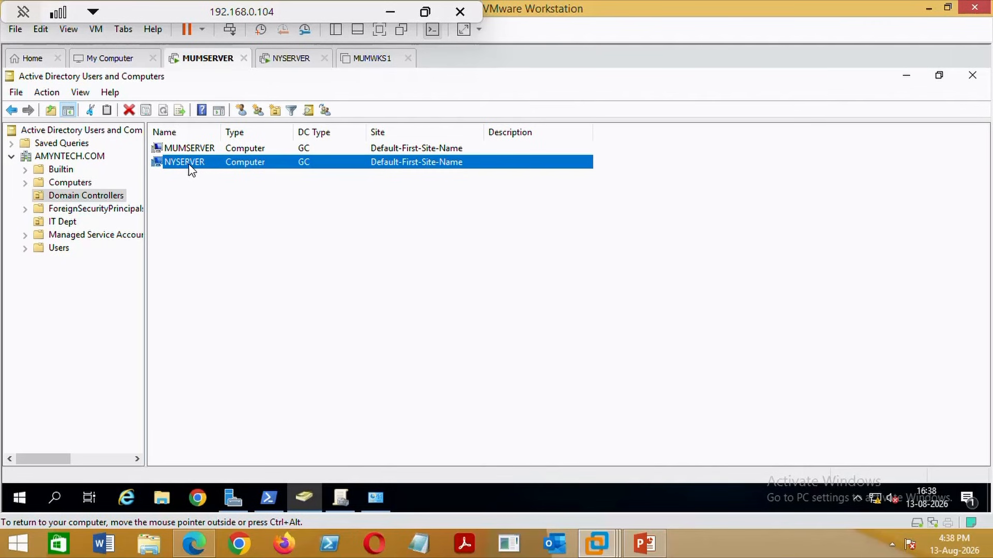
pyautogui.doubleClick(187, 163)
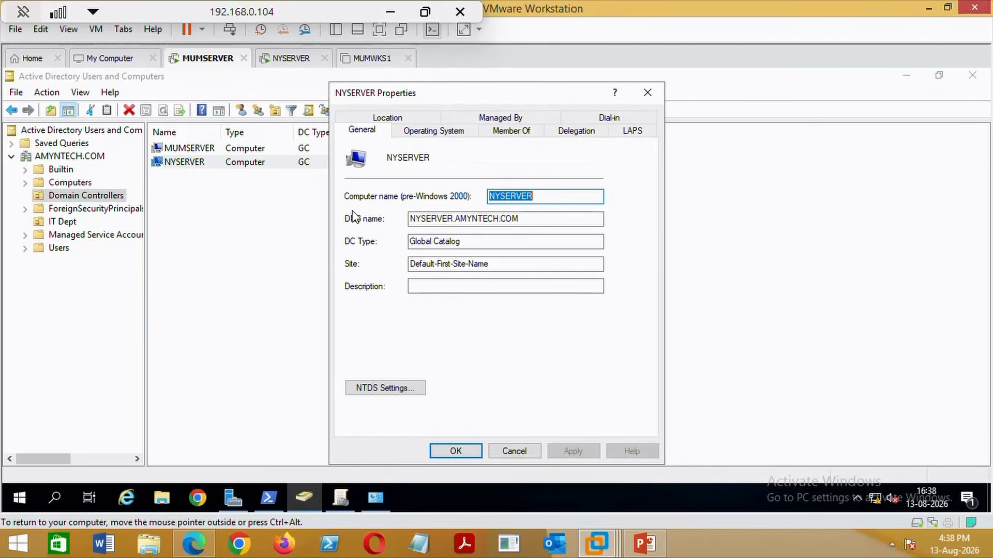
# Check NYSERVER's Windows Server 2019 operating system details, cancel the properties, and view IT Dept.
pyautogui.click(430, 135)
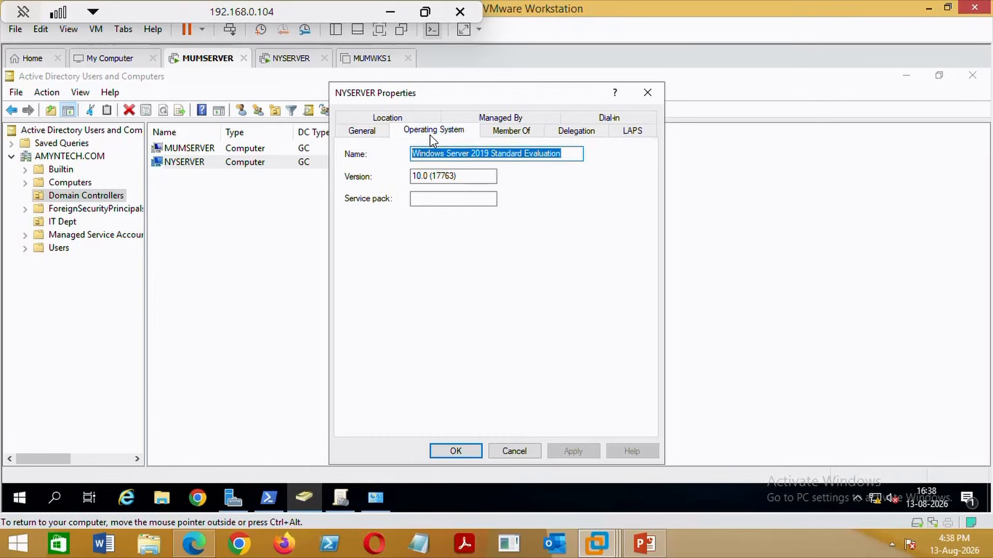
pyautogui.click(525, 449)
pyautogui.click(194, 223)
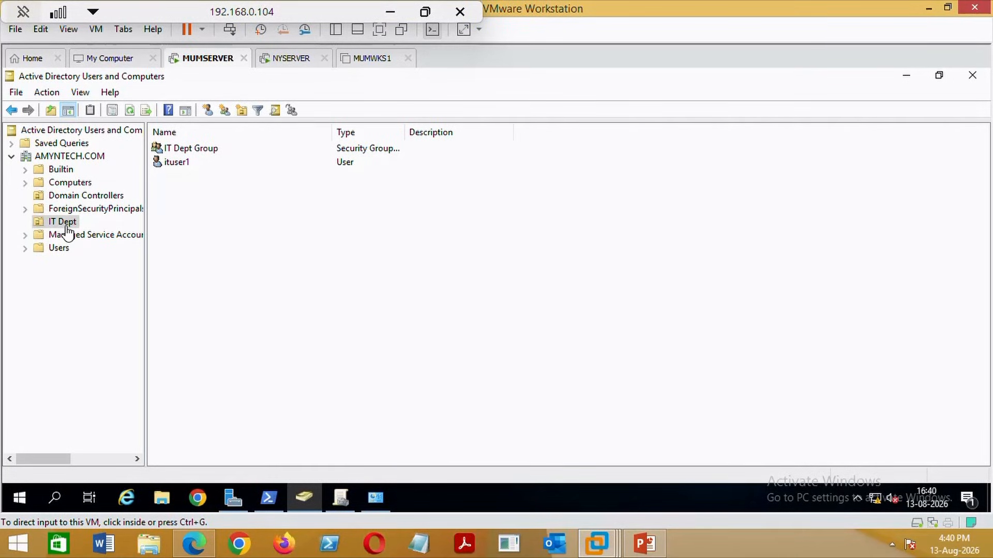
# Start a new user in IT Dept with full name and logon name ituser2.
pyautogui.click(172, 165)
pyautogui.rightClick(210, 237)
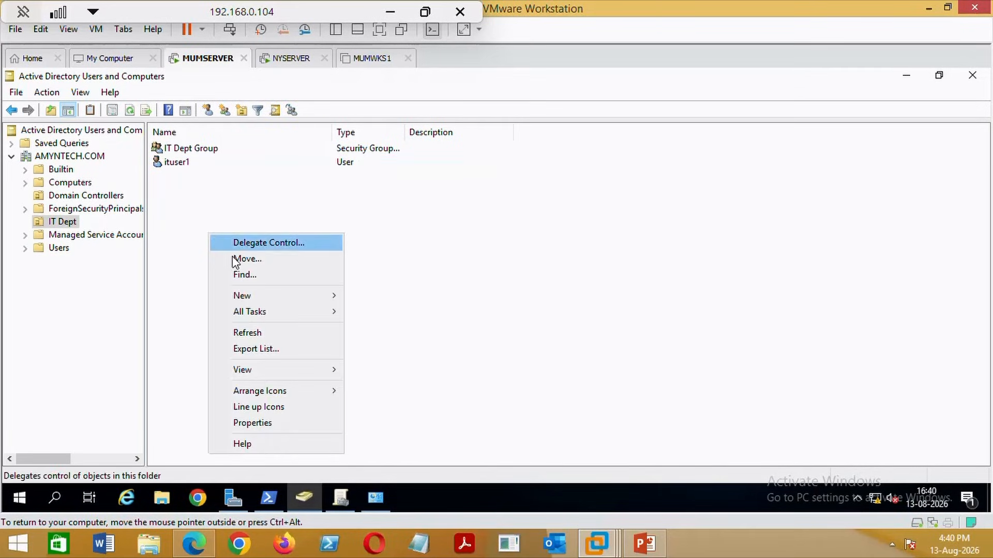
pyautogui.moveTo(270, 295)
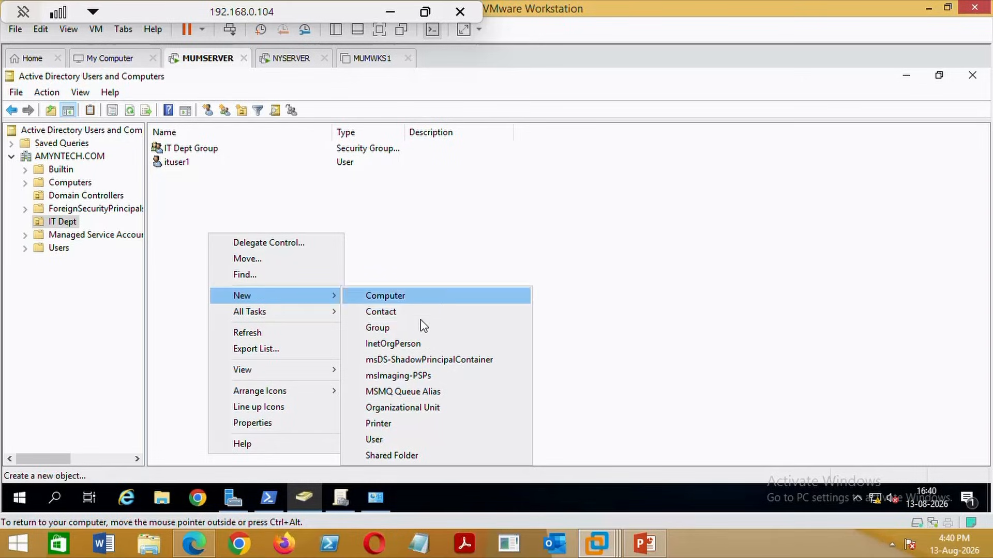
pyautogui.click(377, 440)
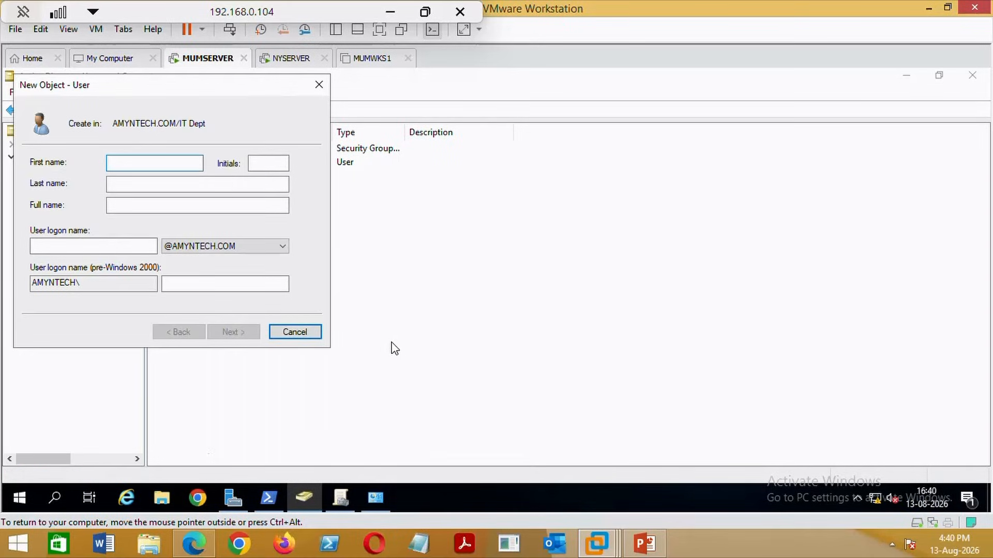
pyautogui.write('ituser2')
pyautogui.moveTo(153, 206); pyautogui.dragTo(33, 217)
pyautogui.hotkey('ctrl', 'c')
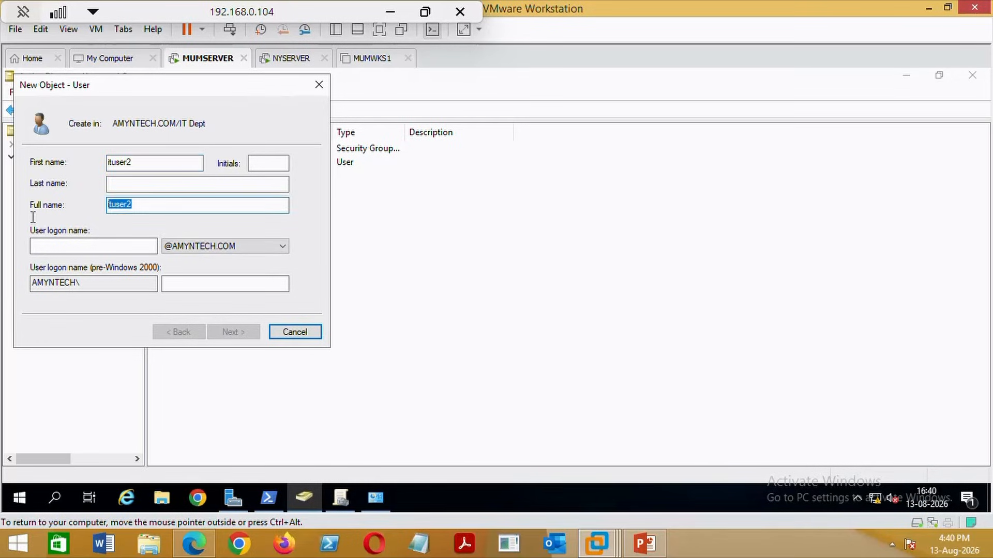
pyautogui.click(76, 248)
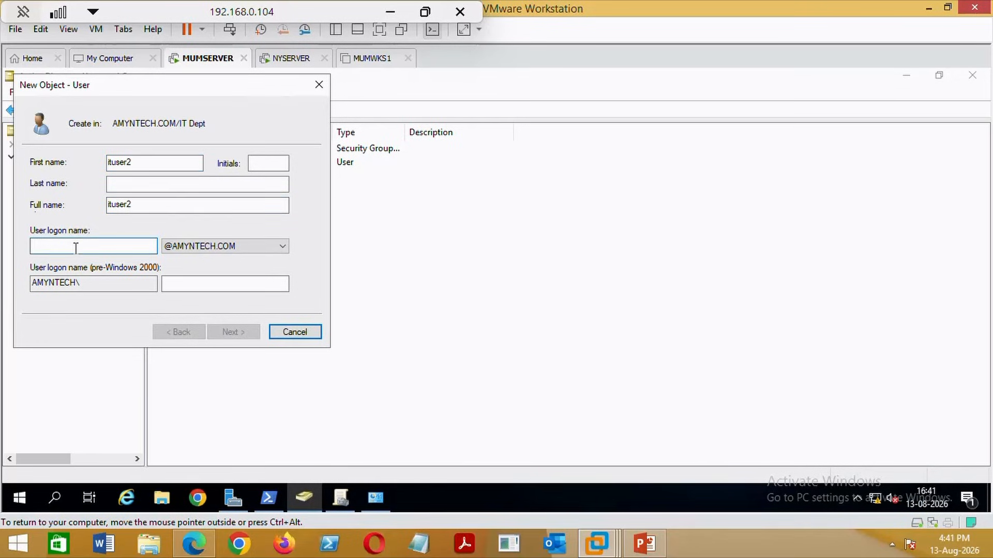
pyautogui.hotkey('ctrl', 'v')
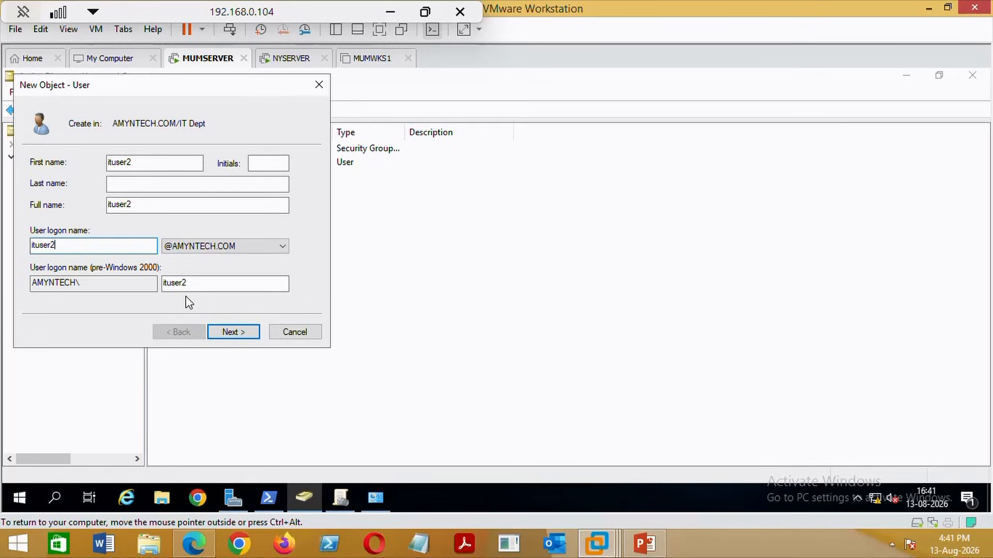
pyautogui.click(233, 332)
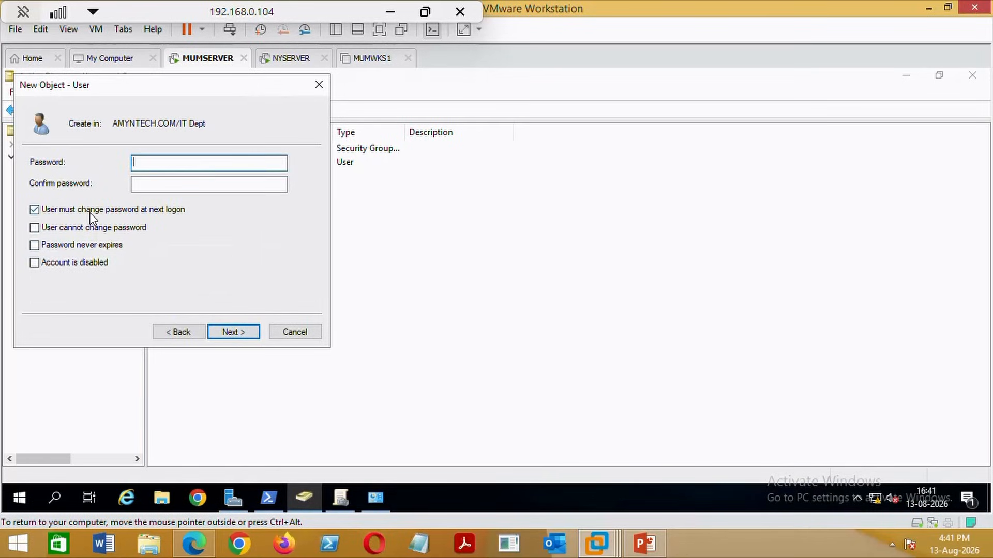
# Untick 'must change password', tick 'Password never expires', and enter and confirm the password.
pyautogui.click(90, 212)
pyautogui.click(84, 247)
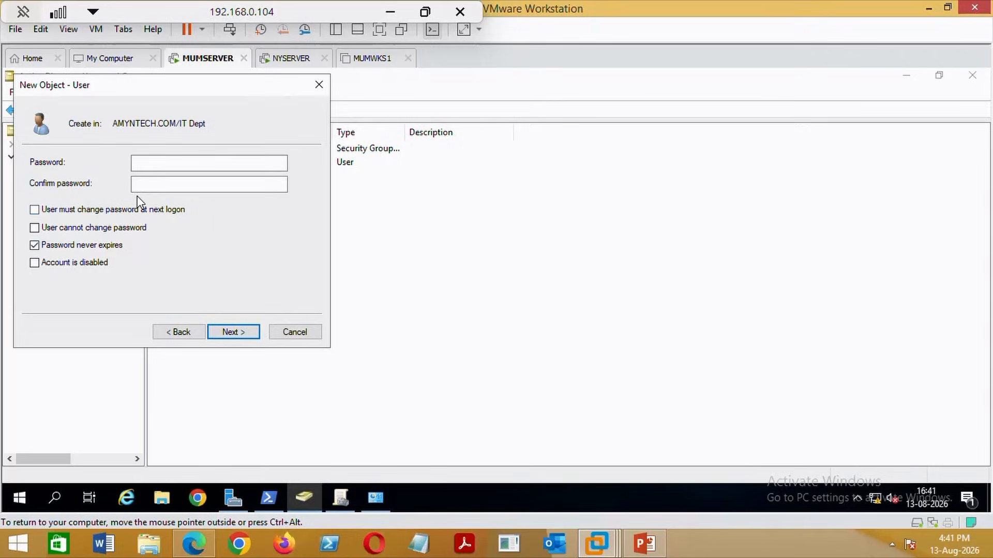
pyautogui.click(163, 165)
pyautogui.write('••••••••')
pyautogui.press('BackSpace')
pyautogui.press('BackSpace')
pyautogui.press('BackSpace')
pyautogui.press('BackSpace')
pyautogui.press('BackSpace')
pyautogui.press('BackSpace')
pyautogui.press('BackSpace')
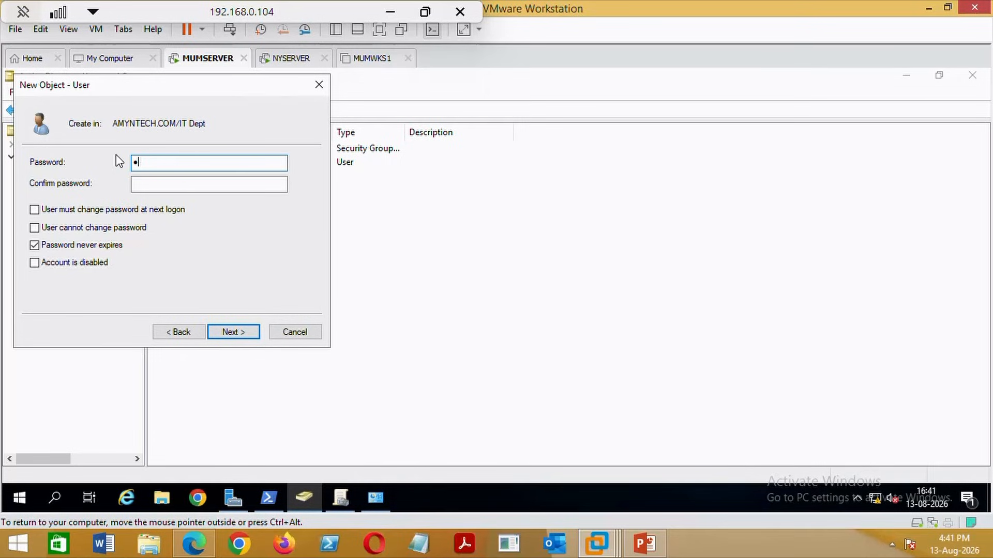
pyautogui.press('BackSpace')
pyautogui.write('••••••••')
pyautogui.click(178, 185)
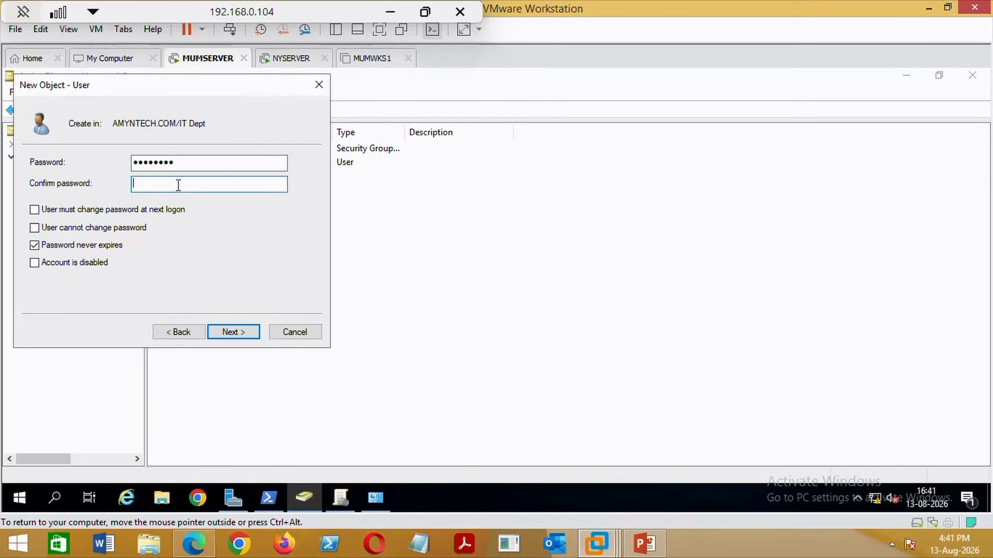
pyautogui.write('••••••••')
pyautogui.click(239, 336)
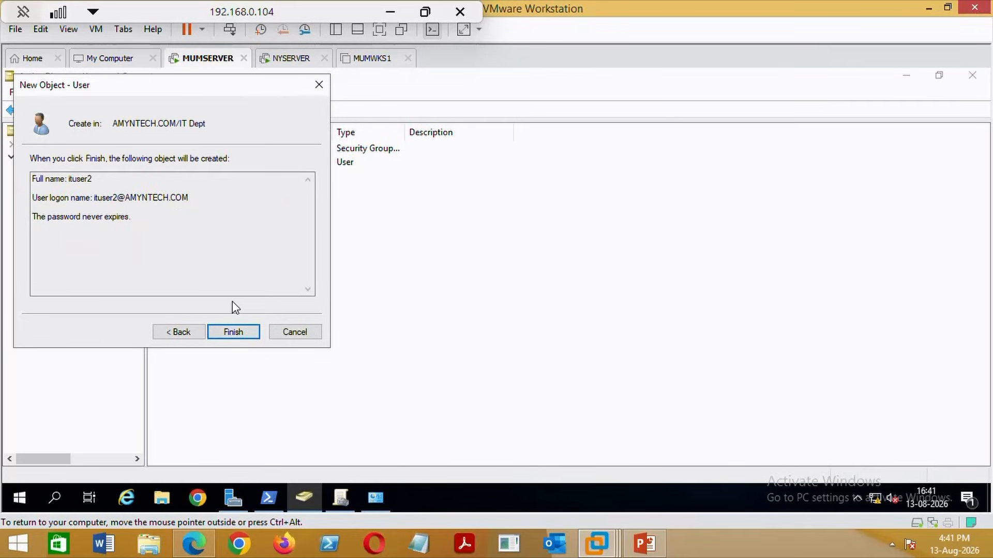
# Check NYSERVER's IT Dept list, then return to MUMSERVER and finish creating ituser2.
pyautogui.click(288, 60)
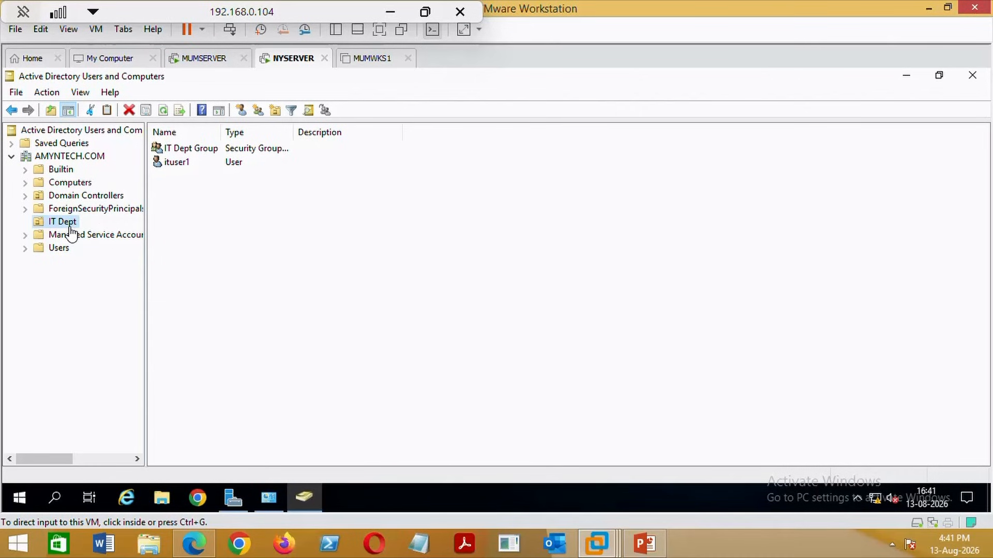
pyautogui.click(184, 165)
pyautogui.press('Up')
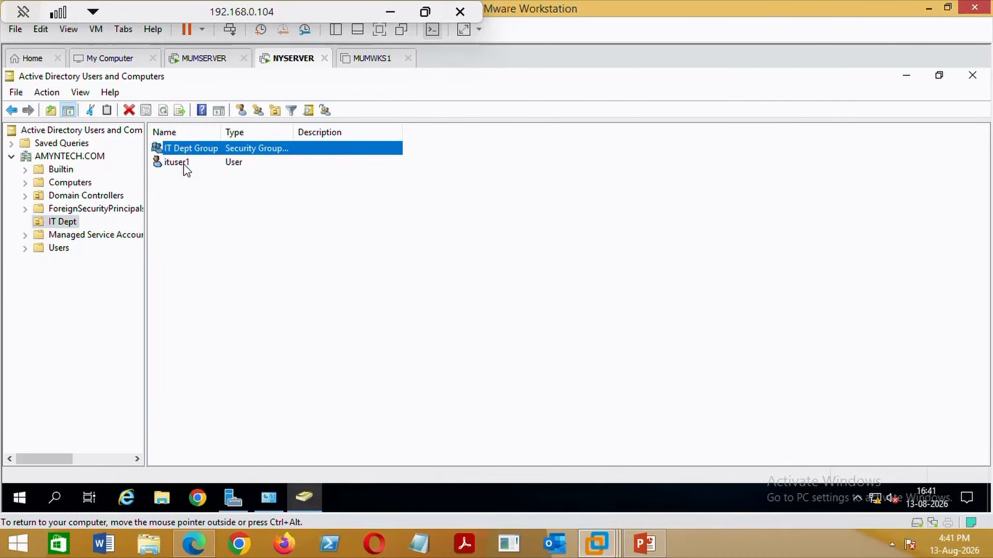
pyautogui.click(184, 163)
pyautogui.press('Up')
pyautogui.click(181, 165)
pyautogui.click(205, 59)
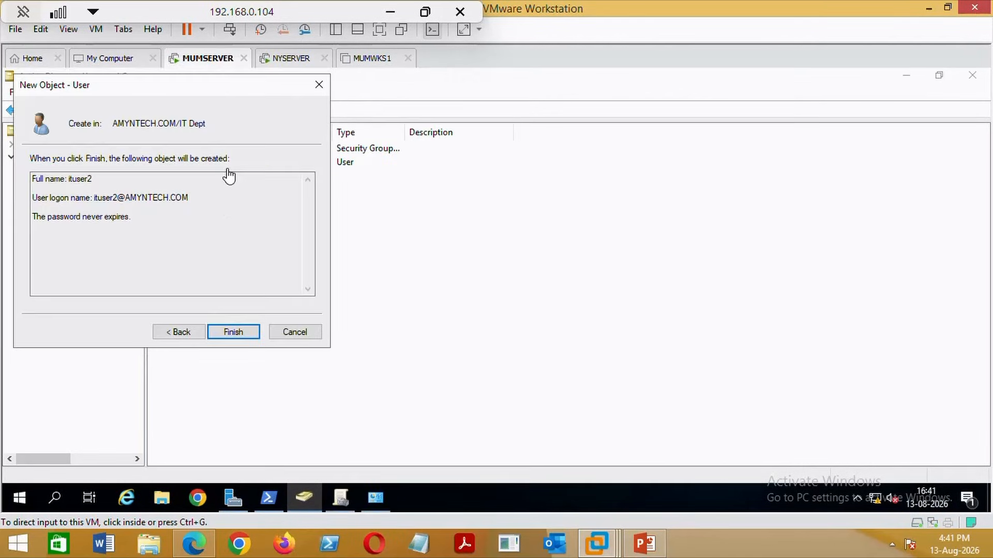
pyautogui.click(237, 335)
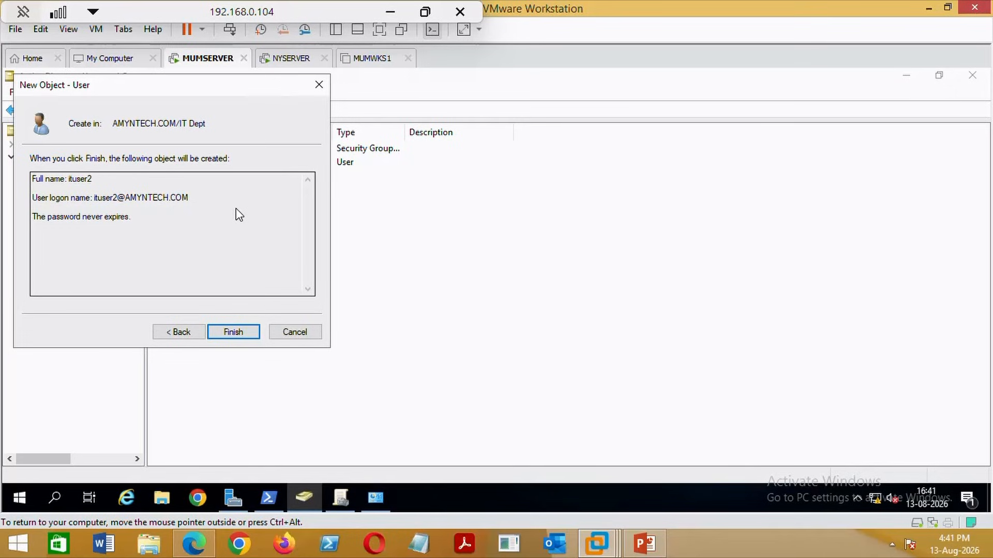
pyautogui.click(233, 333)
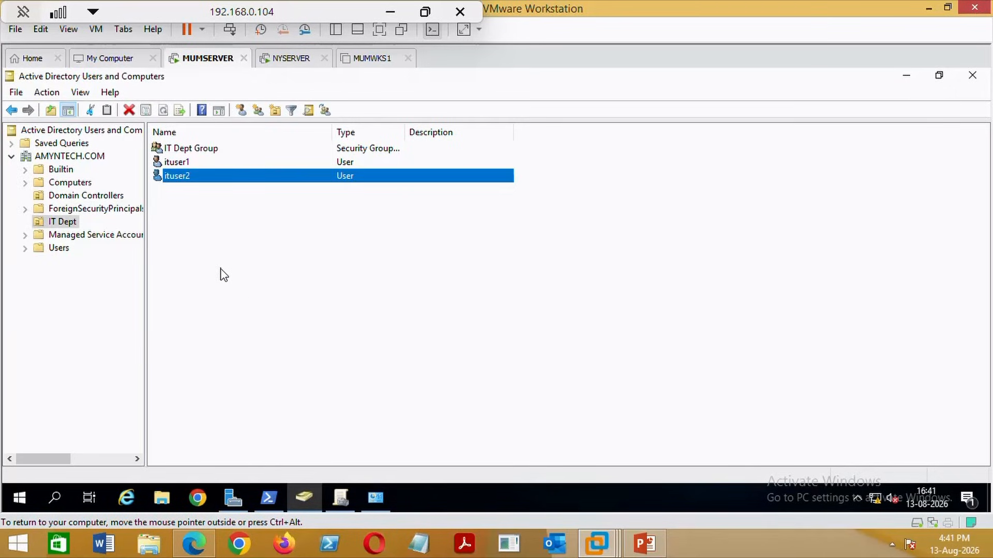
# Refresh NYSERVER's IT Dept list and select the replicated ituser2 account.
pyautogui.click(180, 181)
pyautogui.click(287, 58)
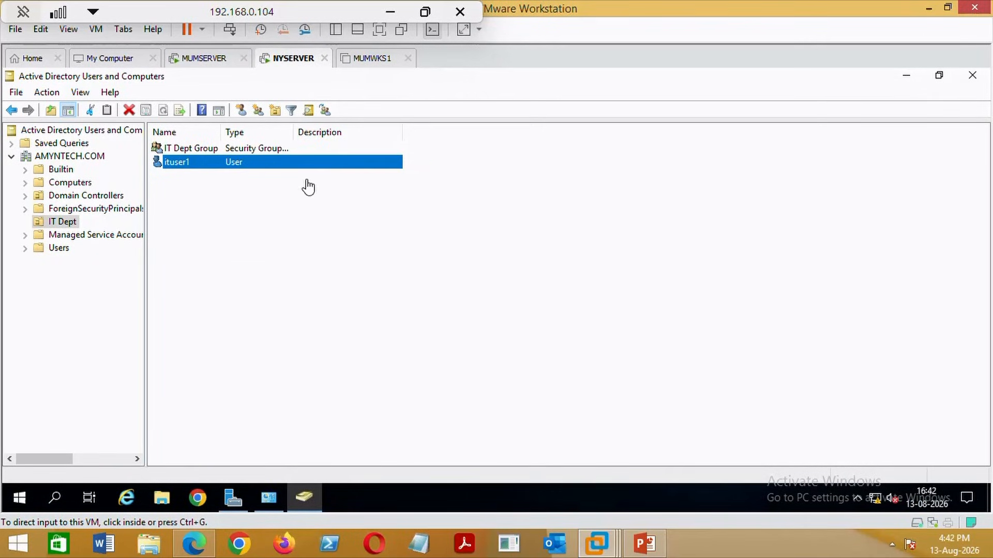
pyautogui.click(288, 257)
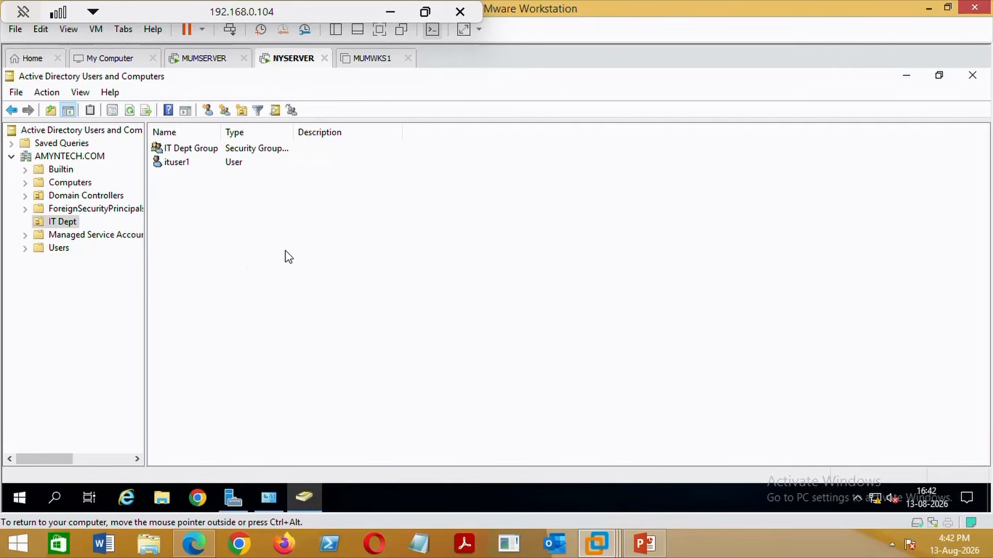
pyautogui.rightClick(288, 257)
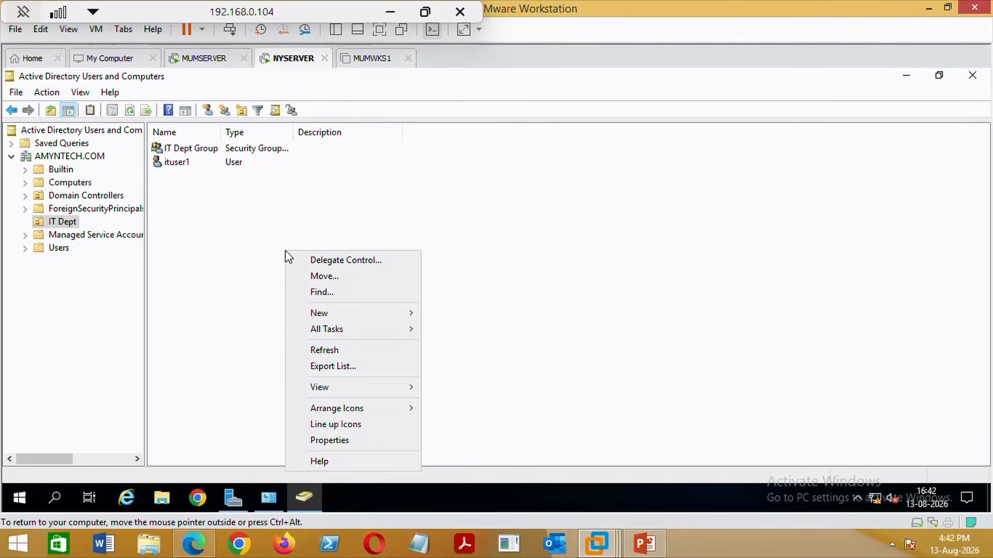
pyautogui.click(331, 349)
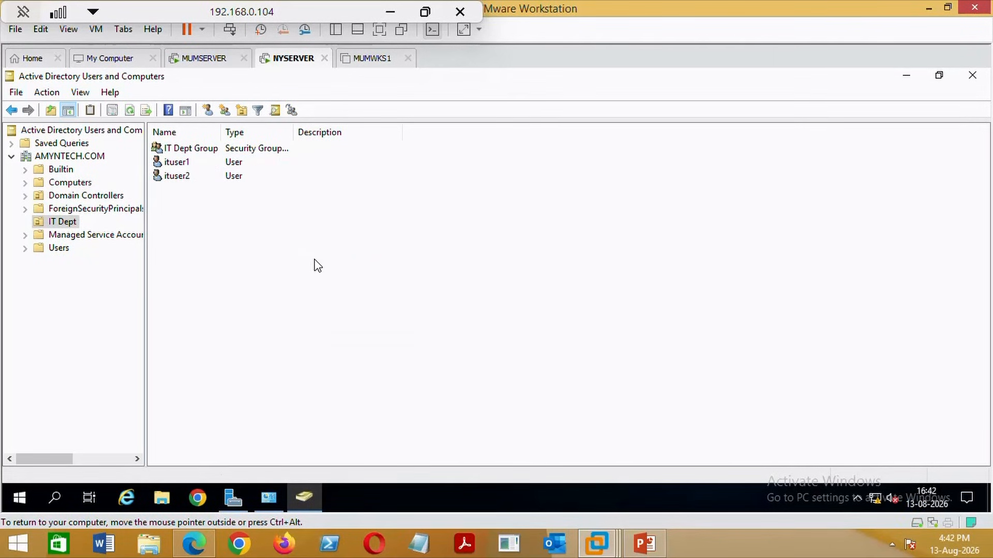
pyautogui.click(177, 178)
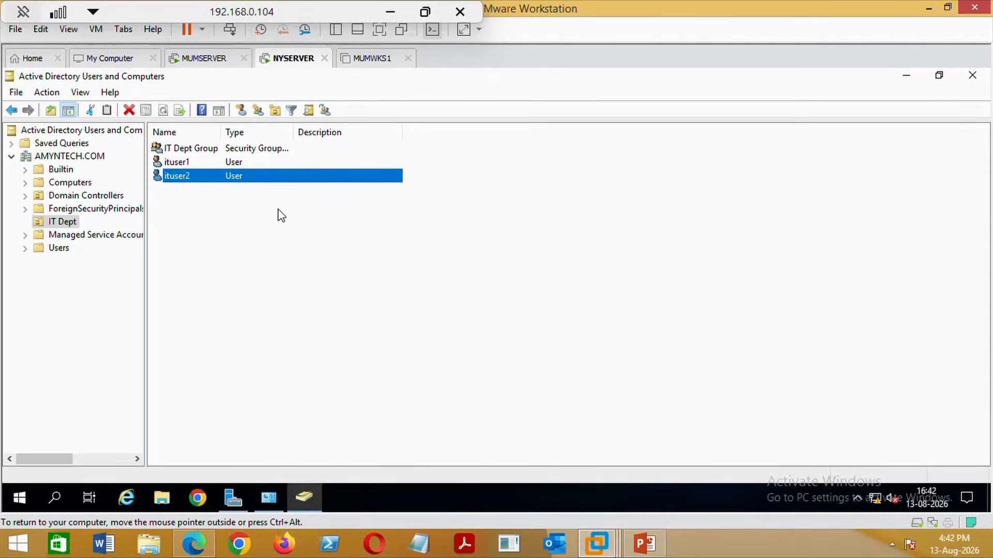
# Start a new user in IT Dept with the name and logon name ituser3.
pyautogui.rightClick(236, 287)
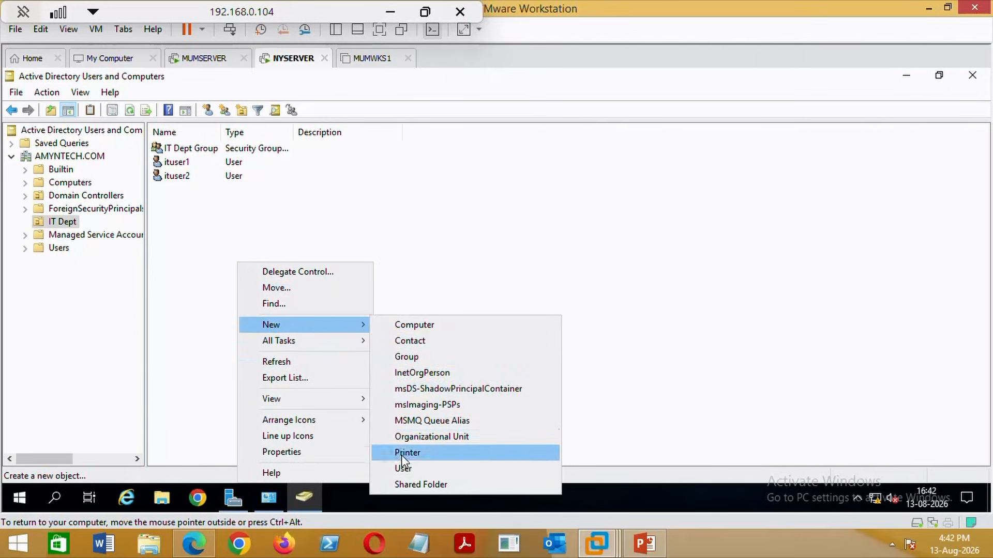
pyautogui.click(404, 468)
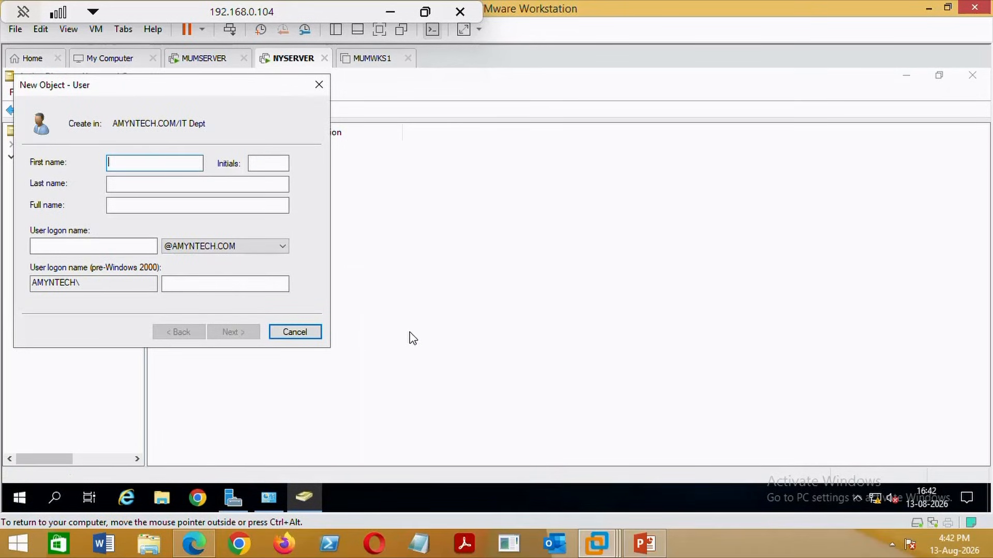
pyautogui.write('ituser3')
pyautogui.moveTo(162, 206); pyautogui.dragTo(73, 204)
pyautogui.hotkey('ctrl', 'c')
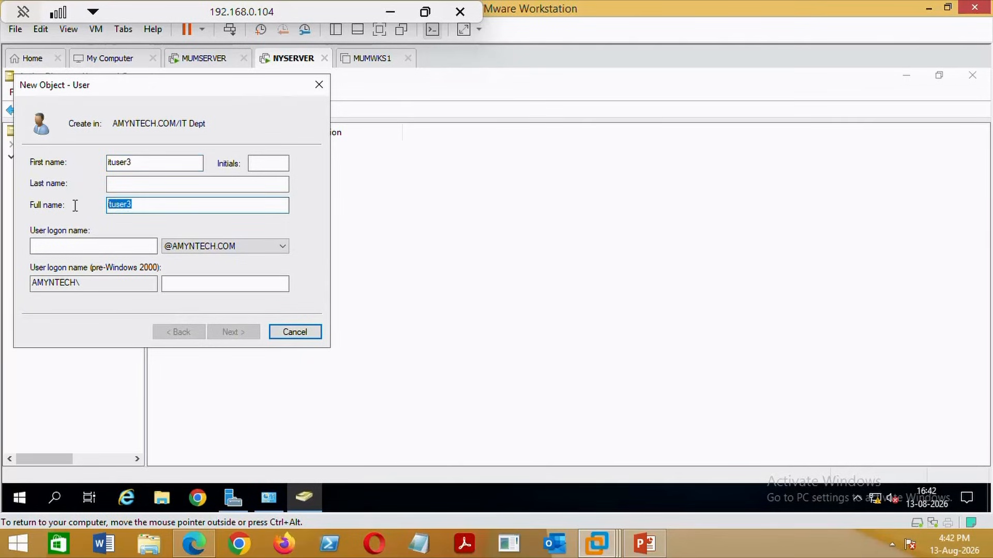
pyautogui.click(114, 245)
pyautogui.hotkey('ctrl', 'v')
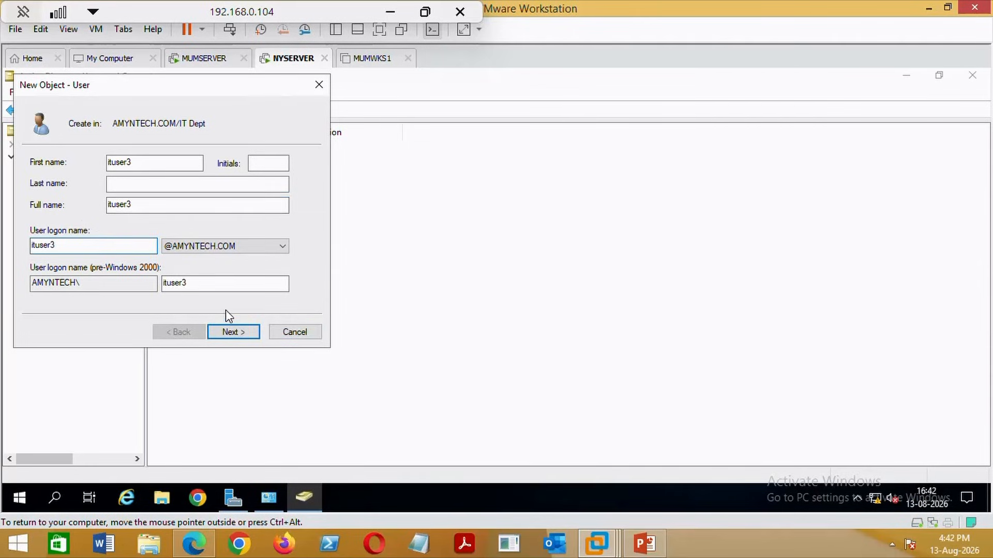
pyautogui.click(241, 332)
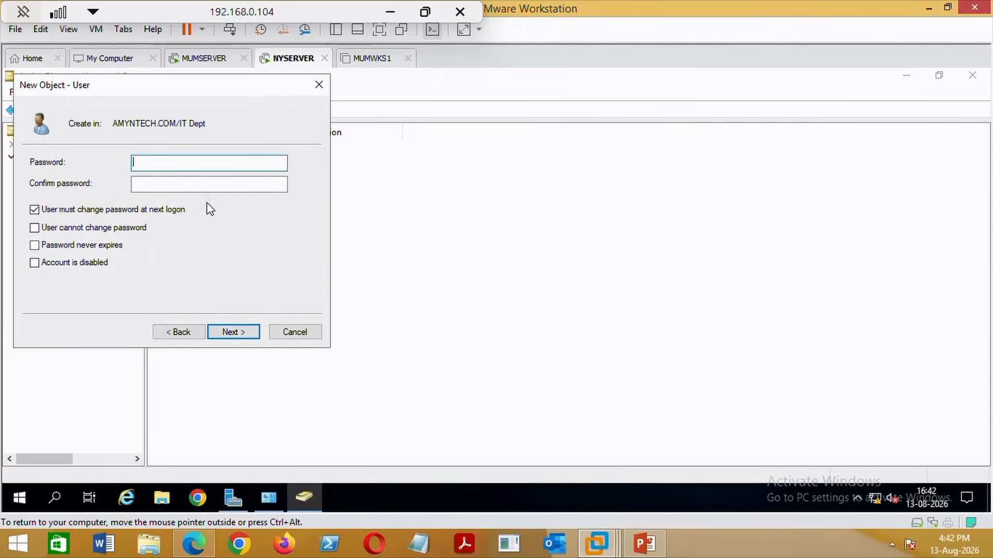
# Set a never-expiring password with no change required at next logon, and finish creating ituser3.
pyautogui.click(49, 212)
pyautogui.click(93, 248)
pyautogui.click(150, 165)
pyautogui.write('•••••••')
pyautogui.hotkey('ctrl', 'a')
pyautogui.write('••••••••')
pyautogui.click(176, 185)
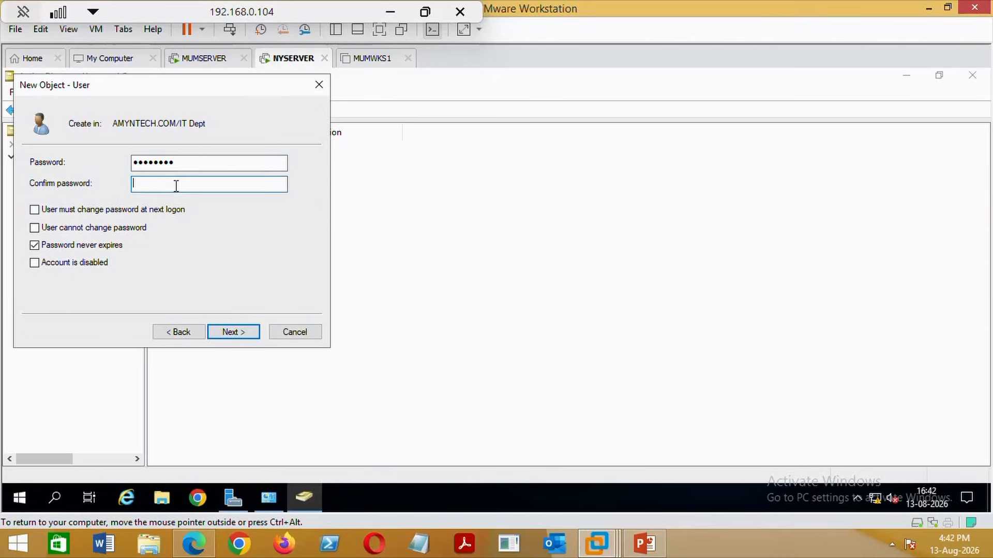
pyautogui.write('••••••••')
pyautogui.click(243, 335)
pyautogui.click(233, 332)
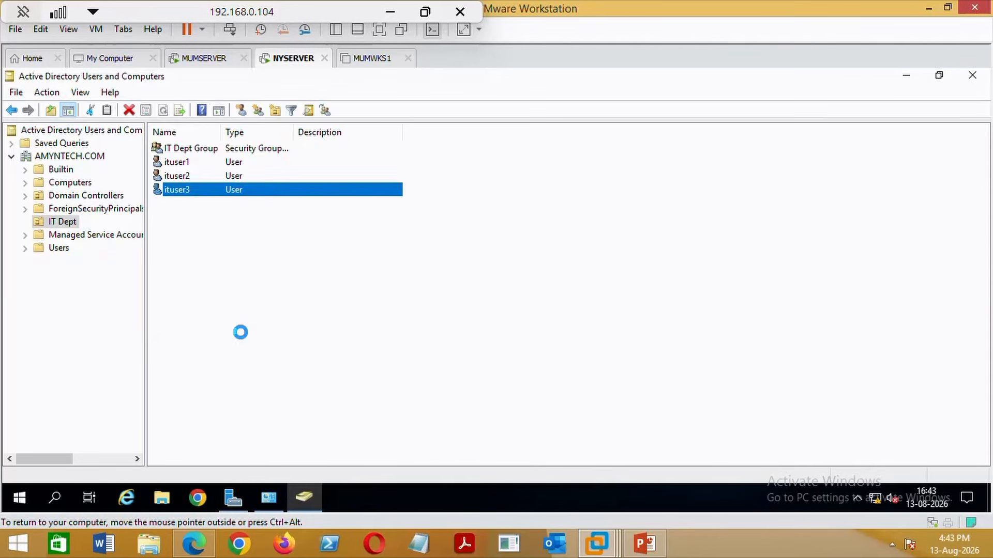
pyautogui.hotkey('ctrl', 'alt')
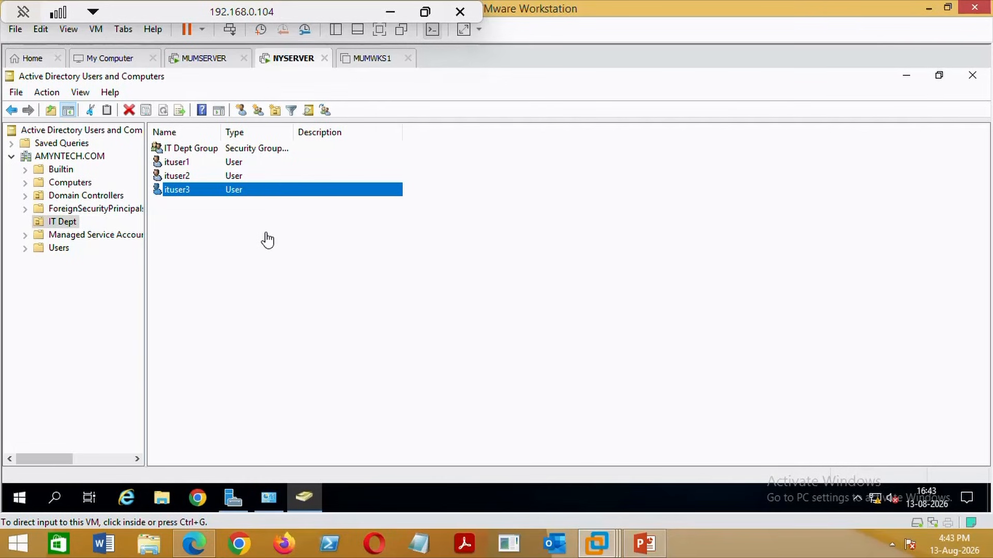
# Refresh the IT Dept list on MUMSERVER to pull in replicated users.
pyautogui.click(211, 61)
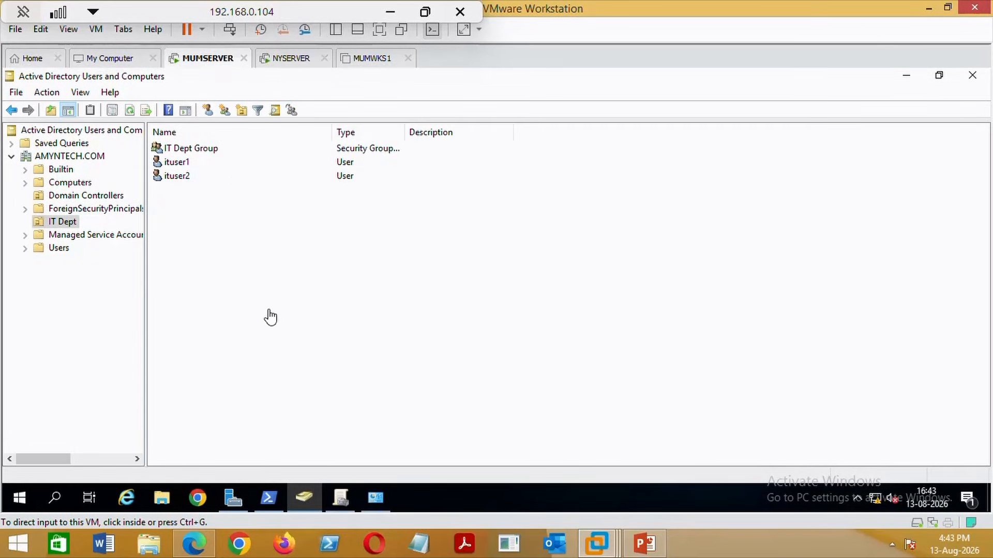
pyautogui.rightClick(251, 285)
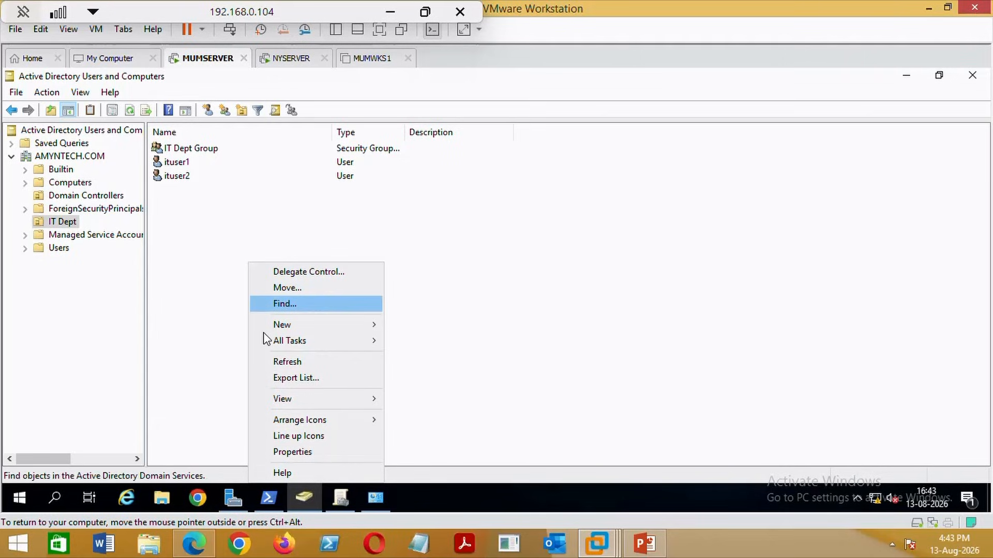
pyautogui.click(300, 366)
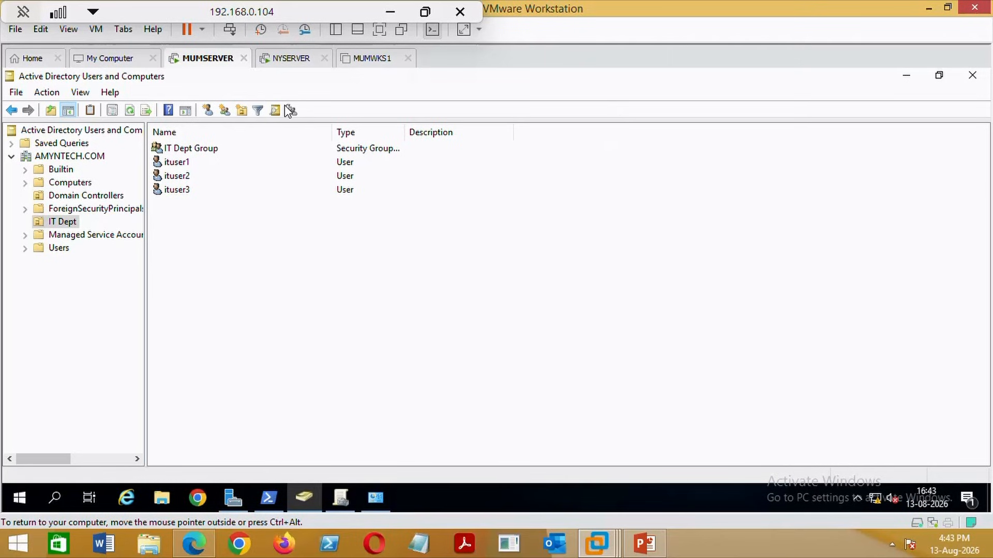
# Check the ituser3, ituser2 and ituser1 entries now listed in IT Dept.
pyautogui.click(175, 191)
pyautogui.click(181, 177)
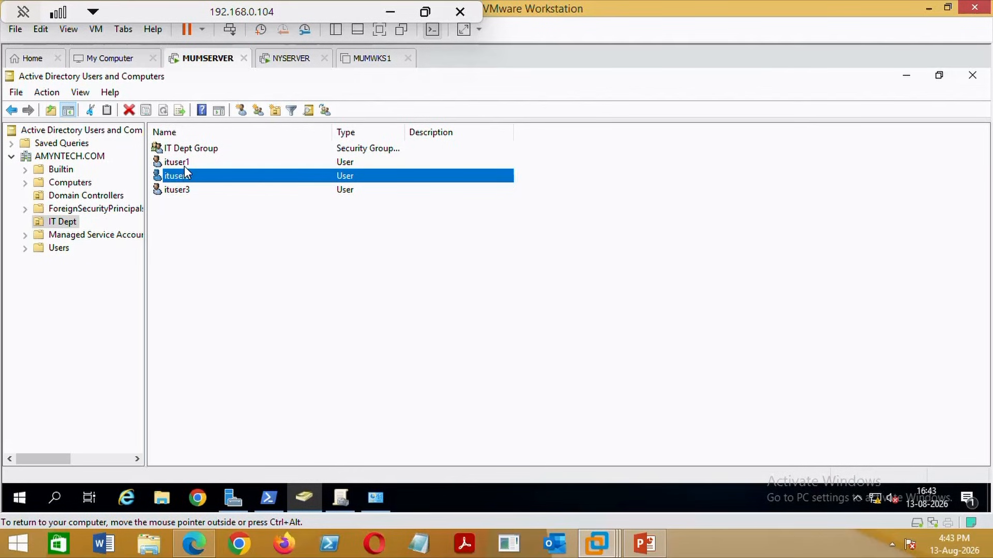
pyautogui.click(185, 166)
pyautogui.click(186, 179)
pyautogui.click(183, 191)
pyautogui.click(186, 175)
pyautogui.click(185, 163)
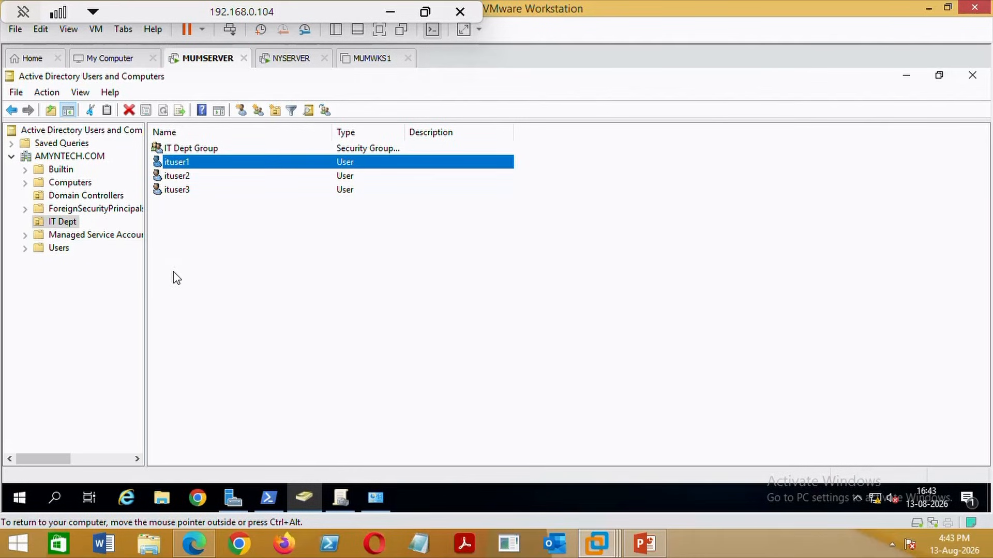